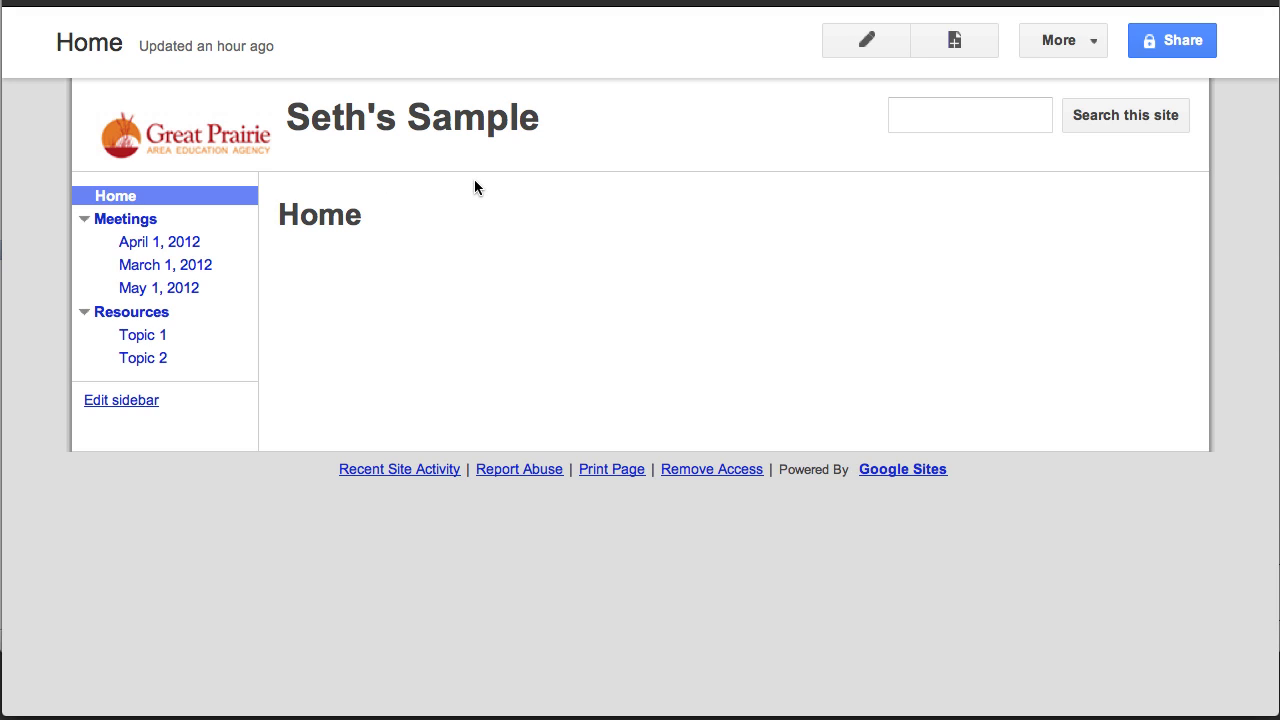
Step: Open the Site layout settings in the site's management area
left_click(1062, 44)
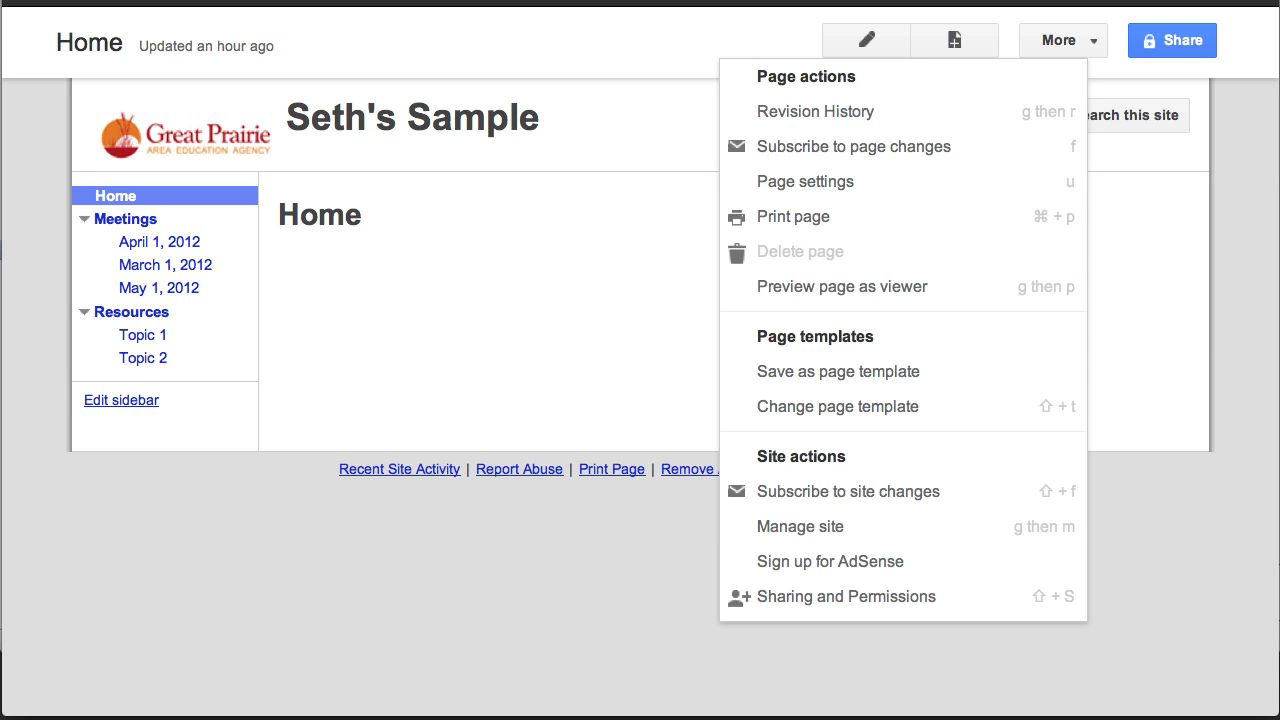
left_click(869, 526)
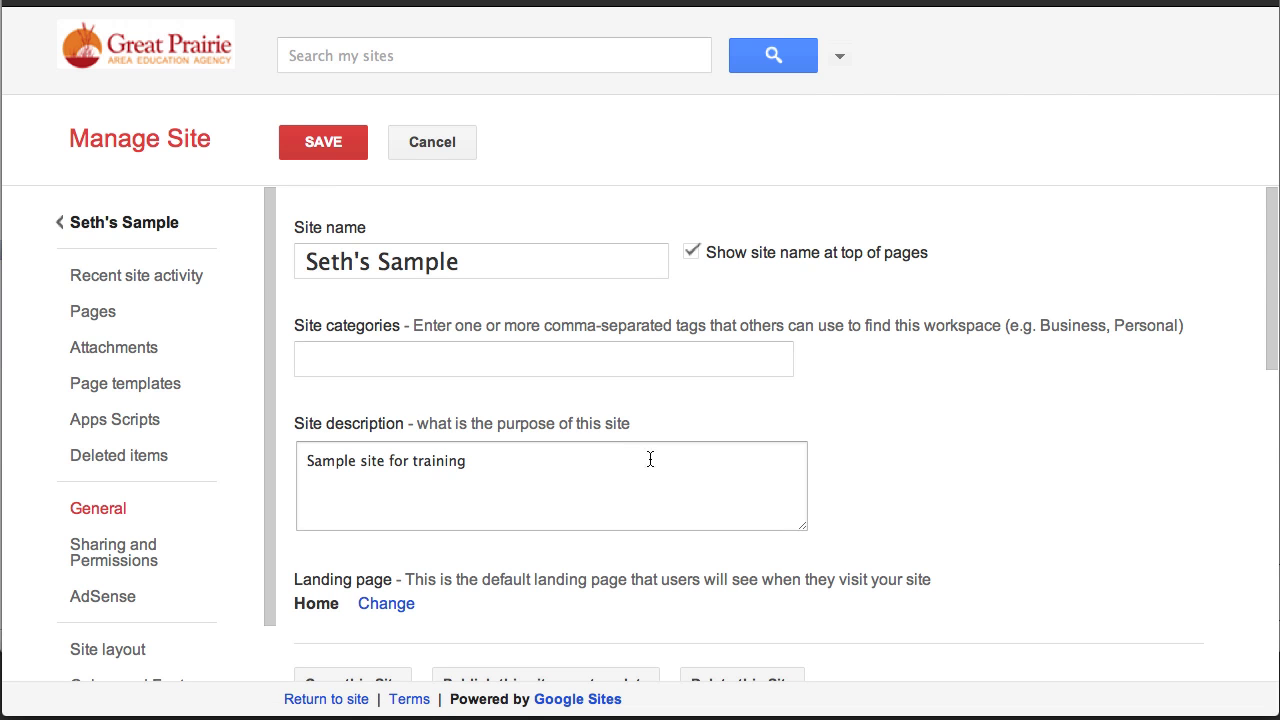
scroll(229, 325, "down", 1)
scroll(229, 325, "down", 1)
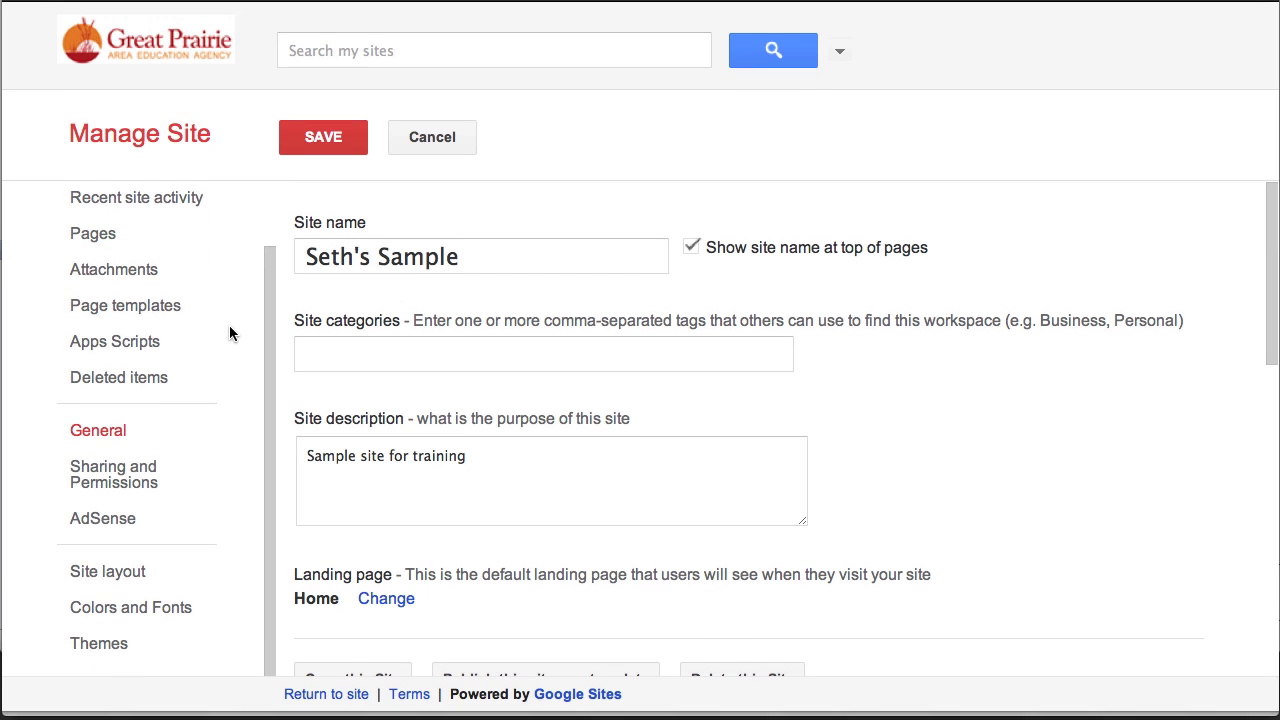
left_click(110, 580)
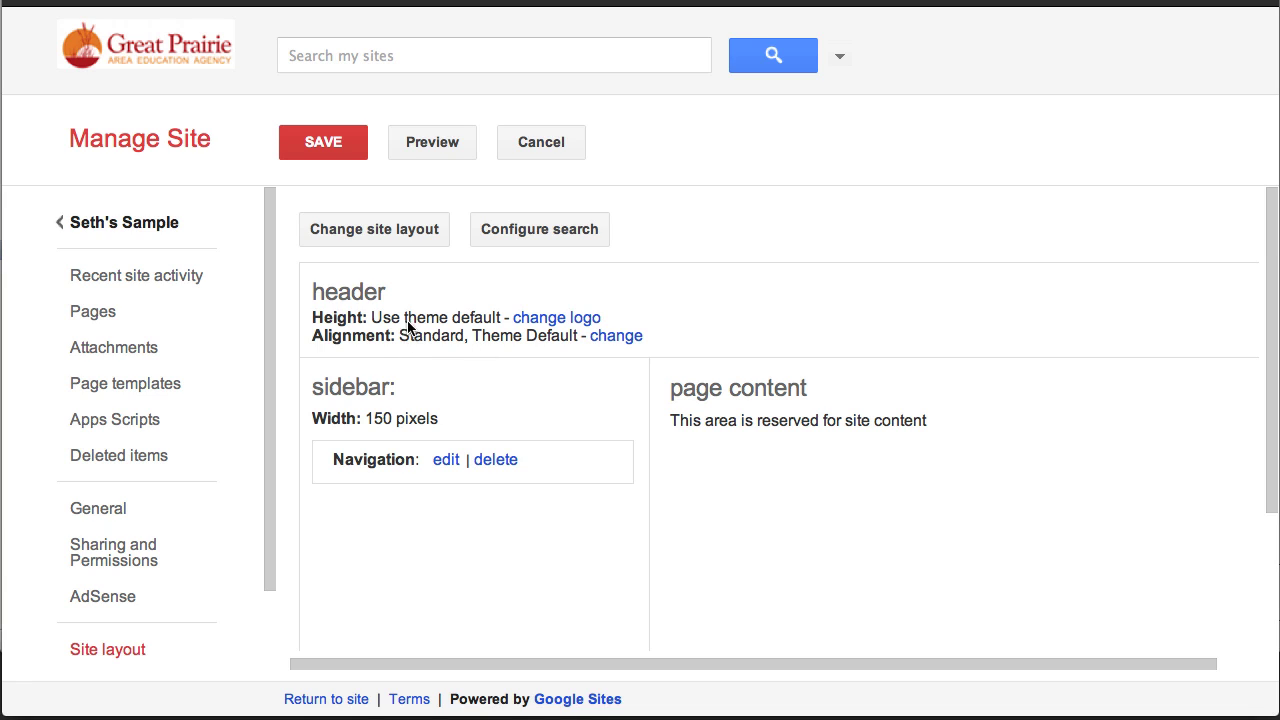
Step: Include a horizontal navigation bar in the site layout
left_click(351, 233)
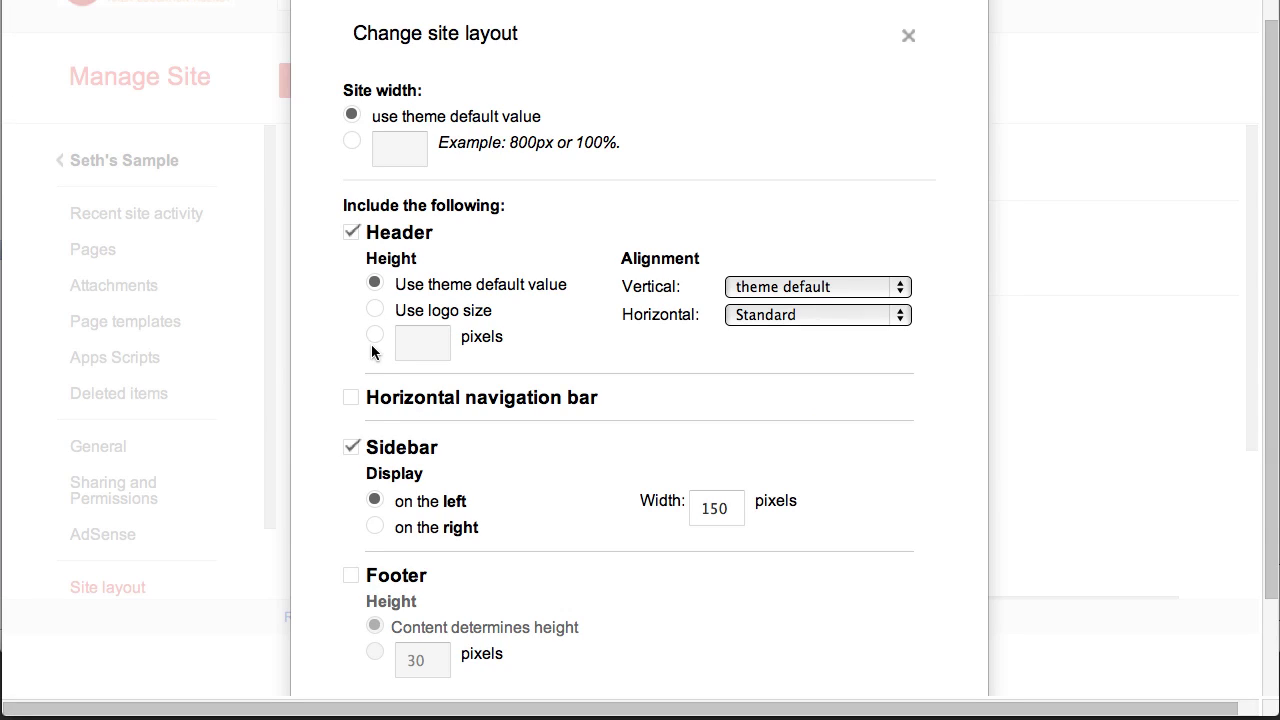
left_click(352, 398)
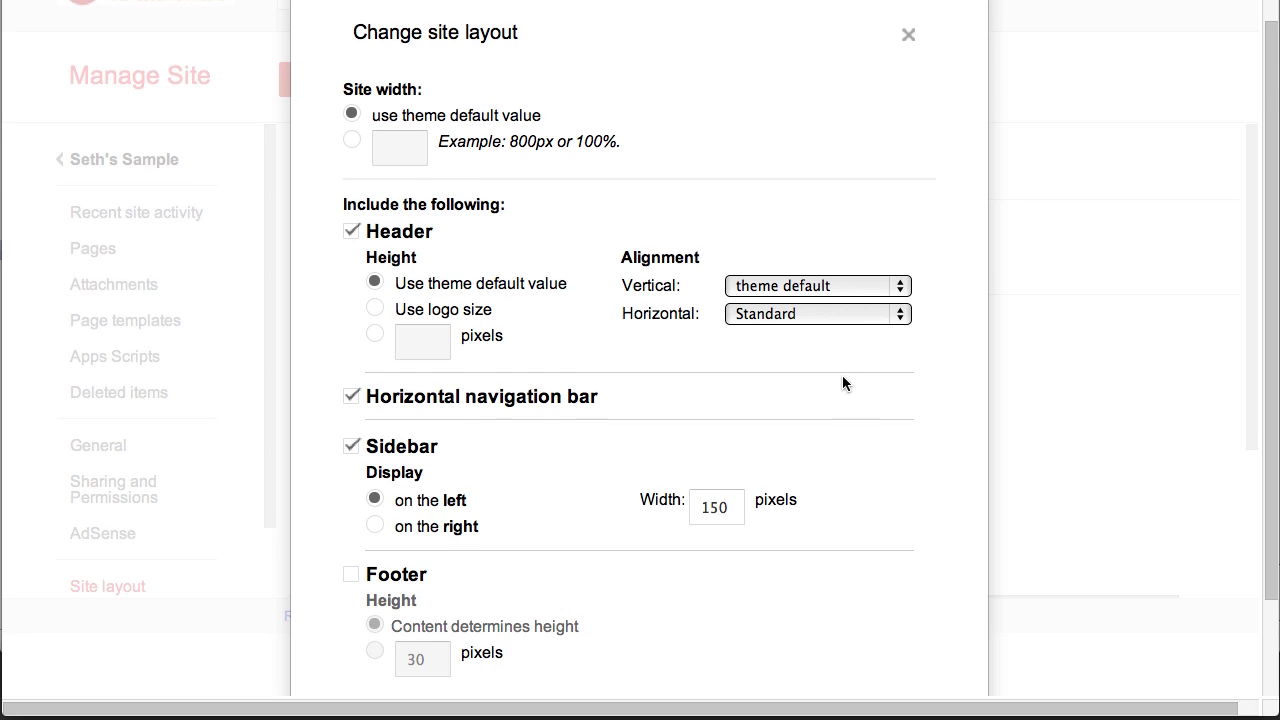
scroll(843, 380, "down", 3)
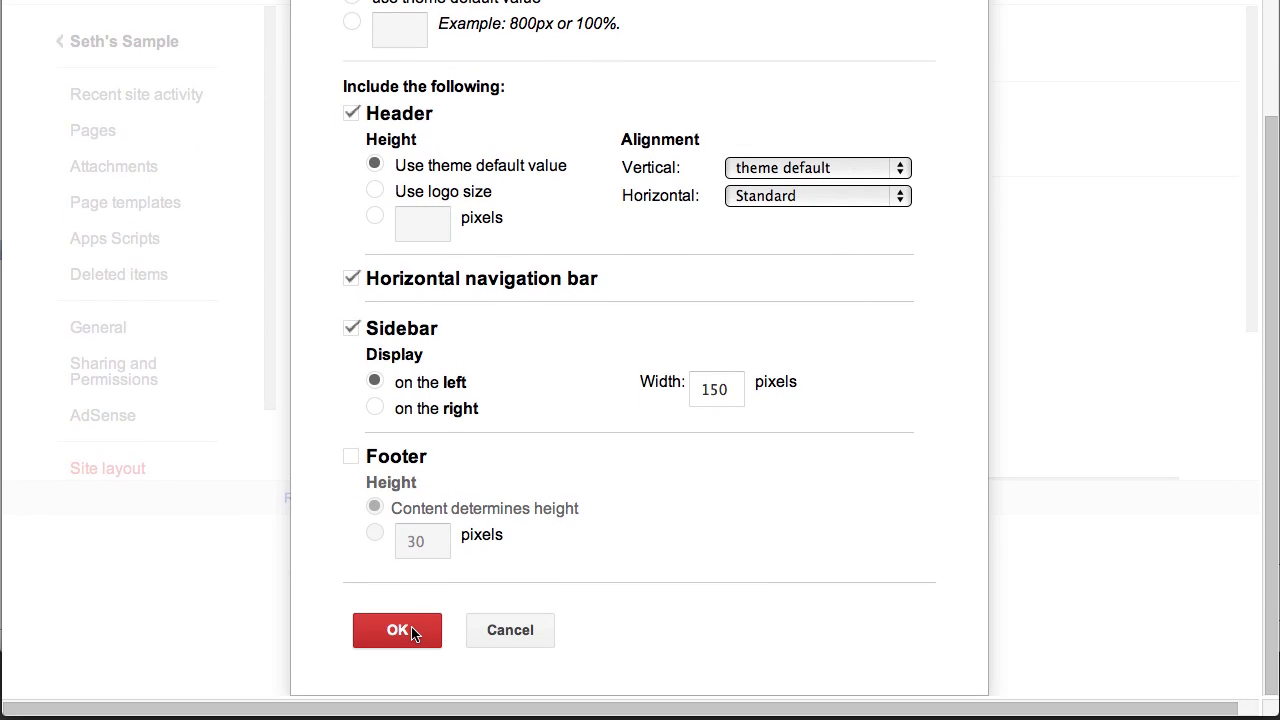
left_click(413, 631)
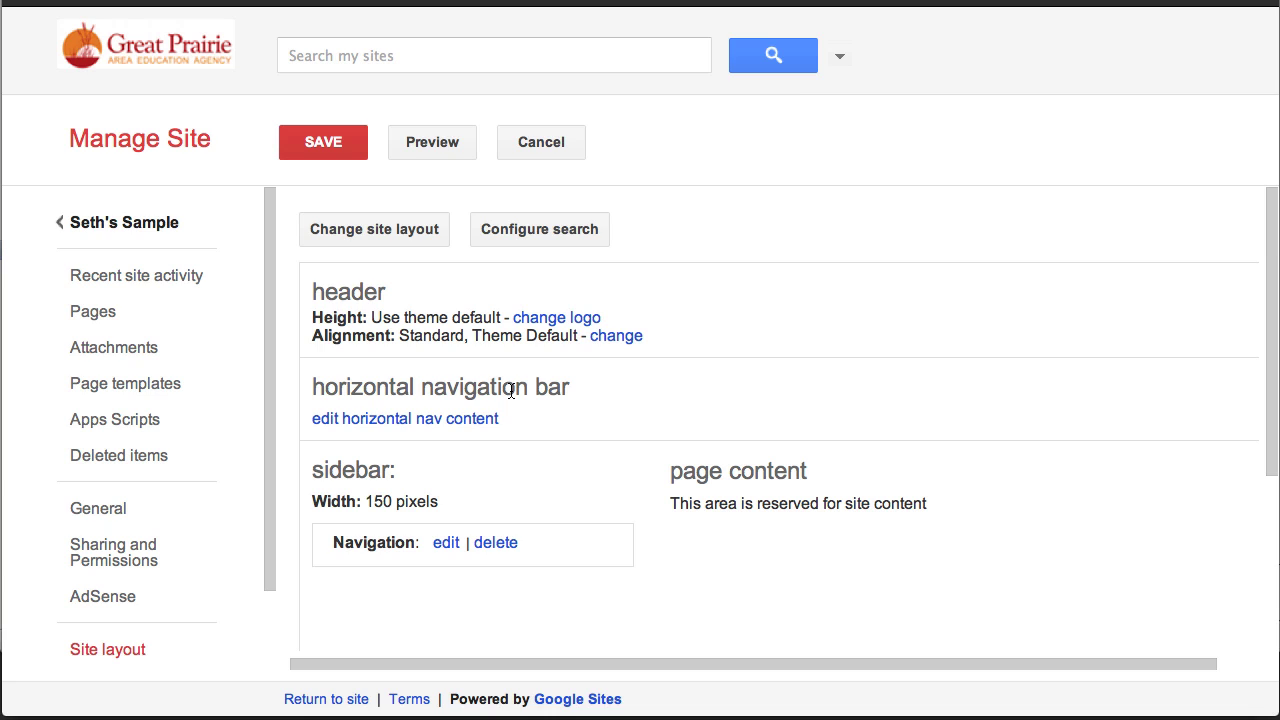
Step: Add the Meetings page to the pages shown in the horizontal navigation bar
left_click(370, 420)
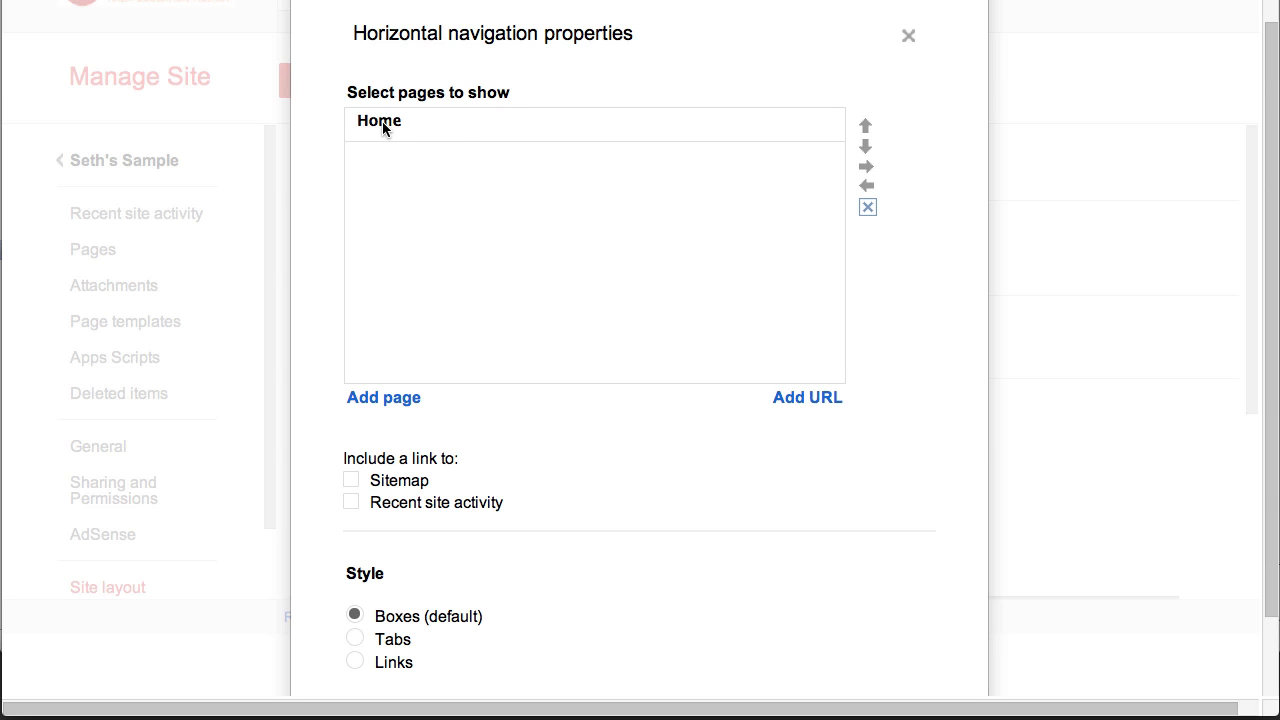
left_click(372, 405)
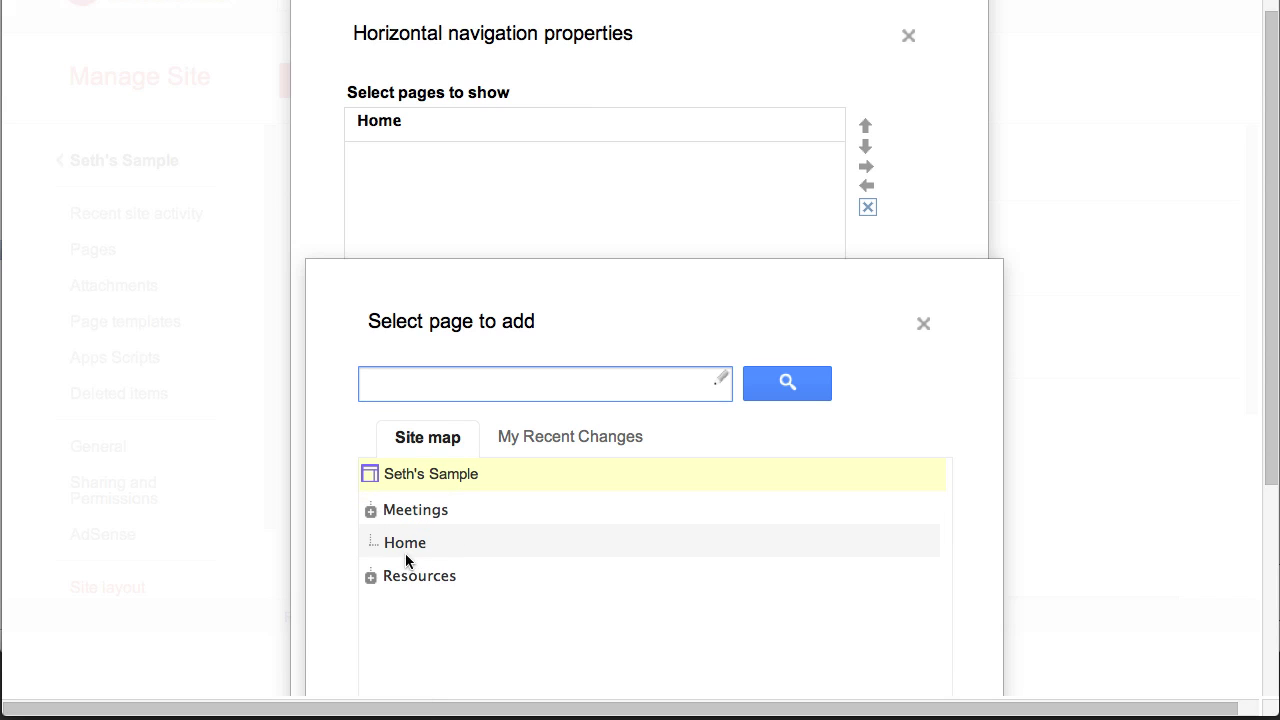
left_click(370, 510)
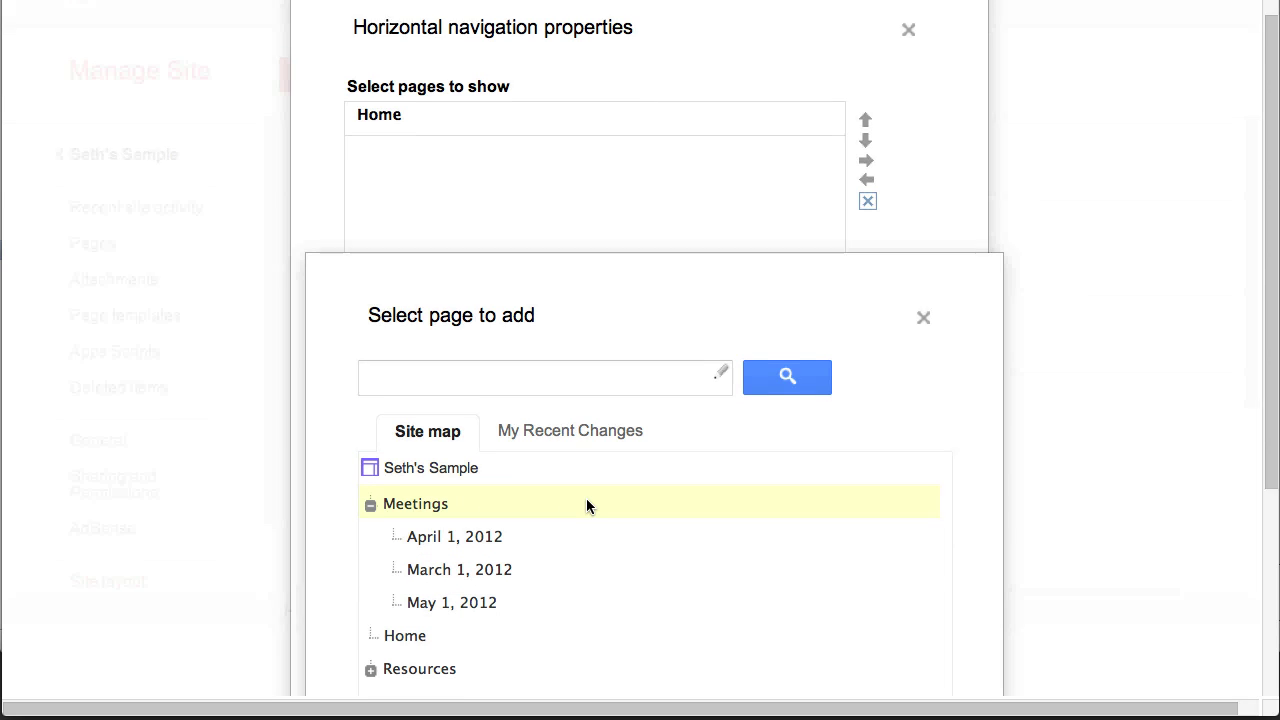
scroll(586, 506, "down", 5)
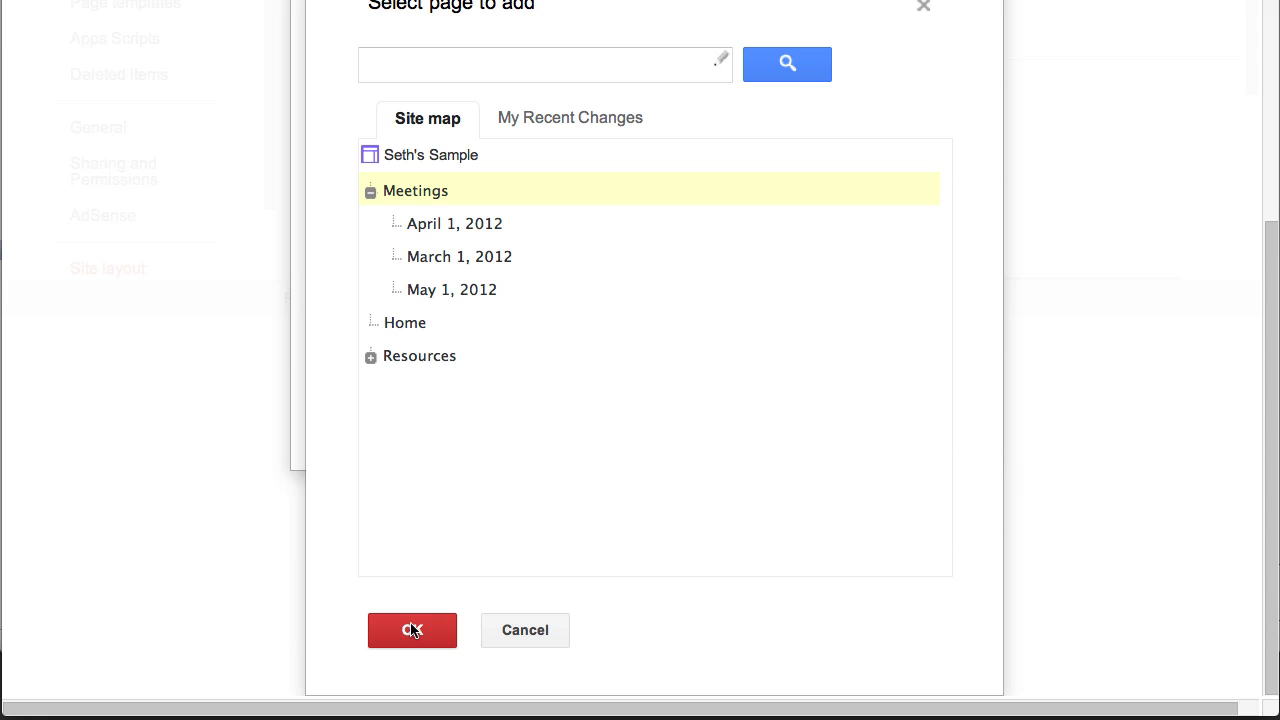
left_click(412, 630)
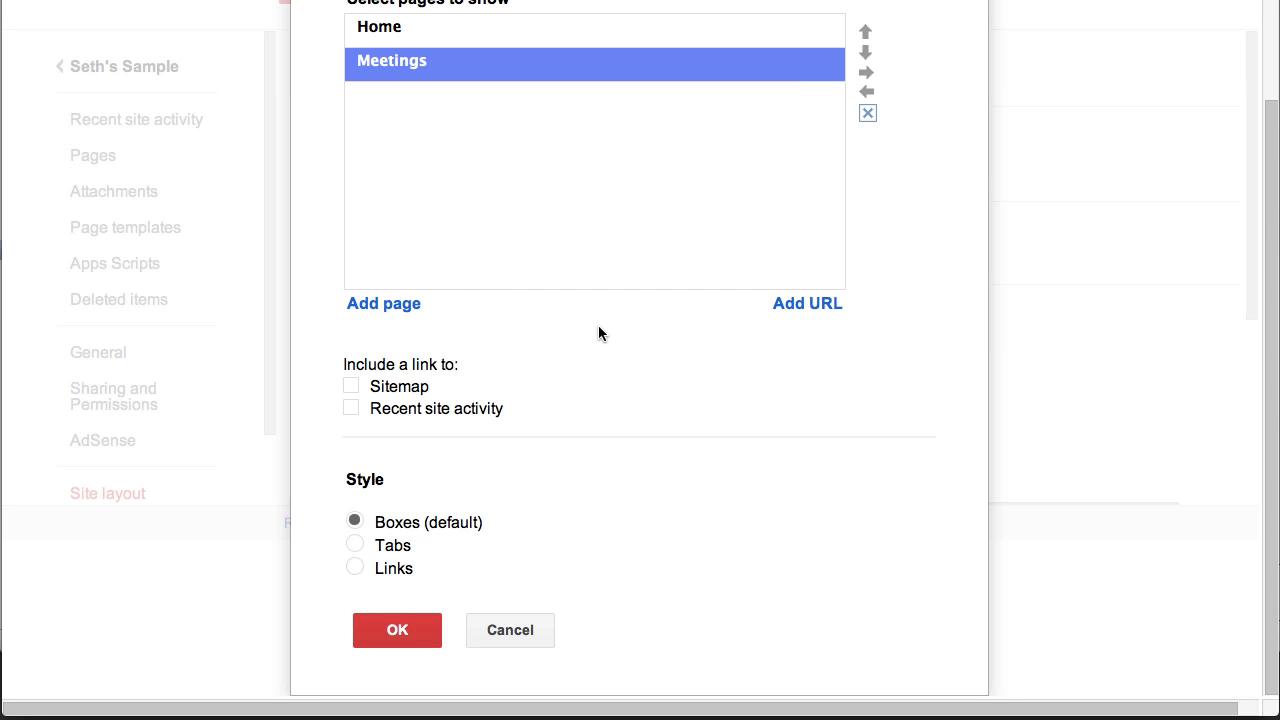
Step: Add the Resources page to the horizontal navigation's page list
left_click(384, 304)
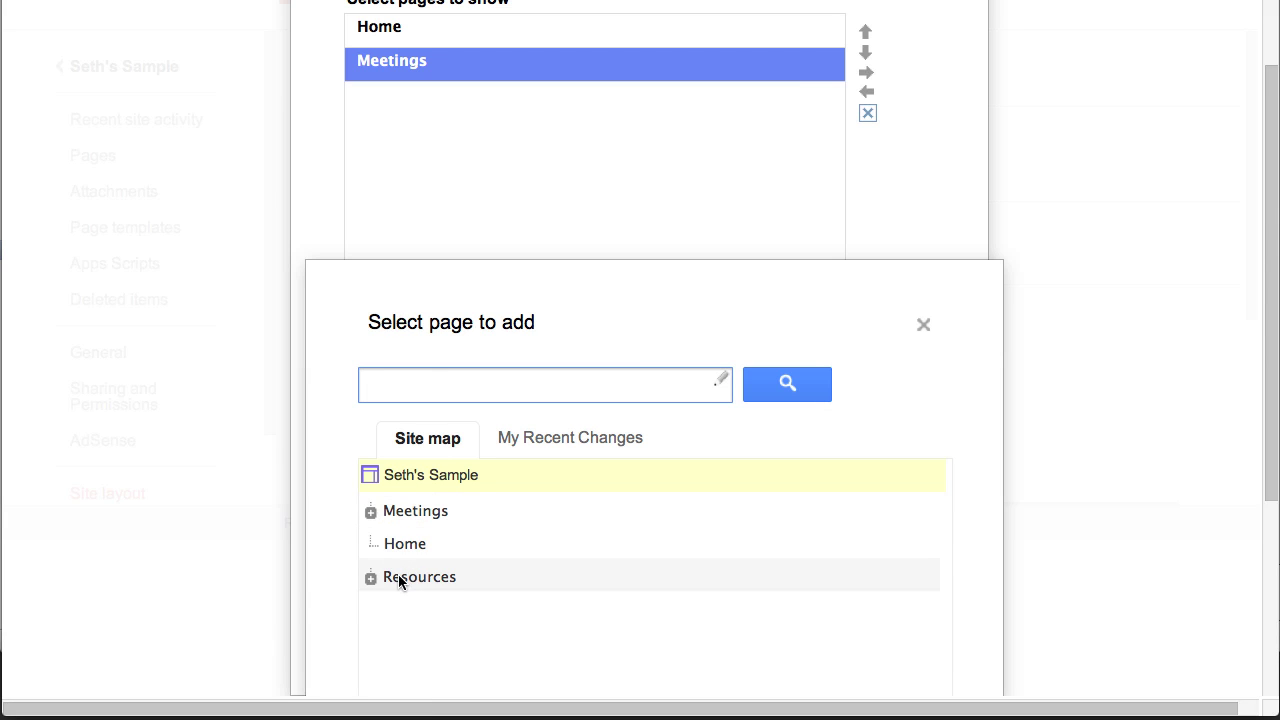
left_click(370, 578)
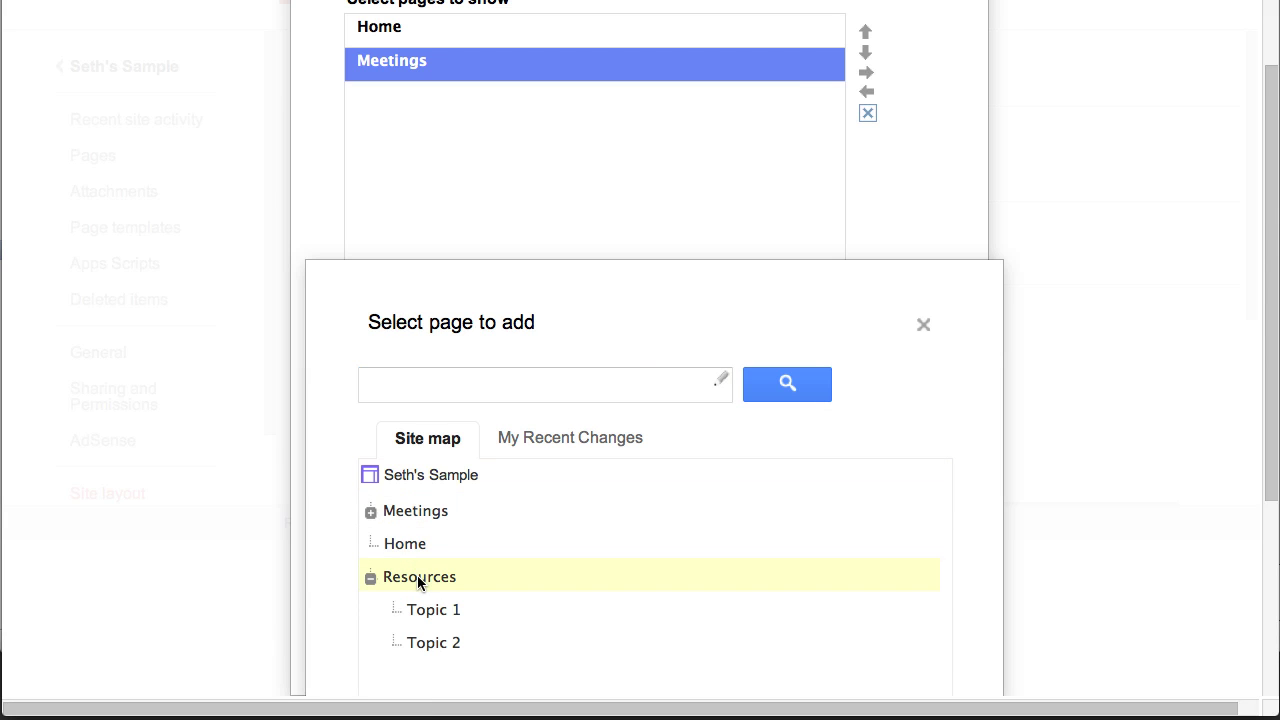
scroll(594, 556, "down", 5)
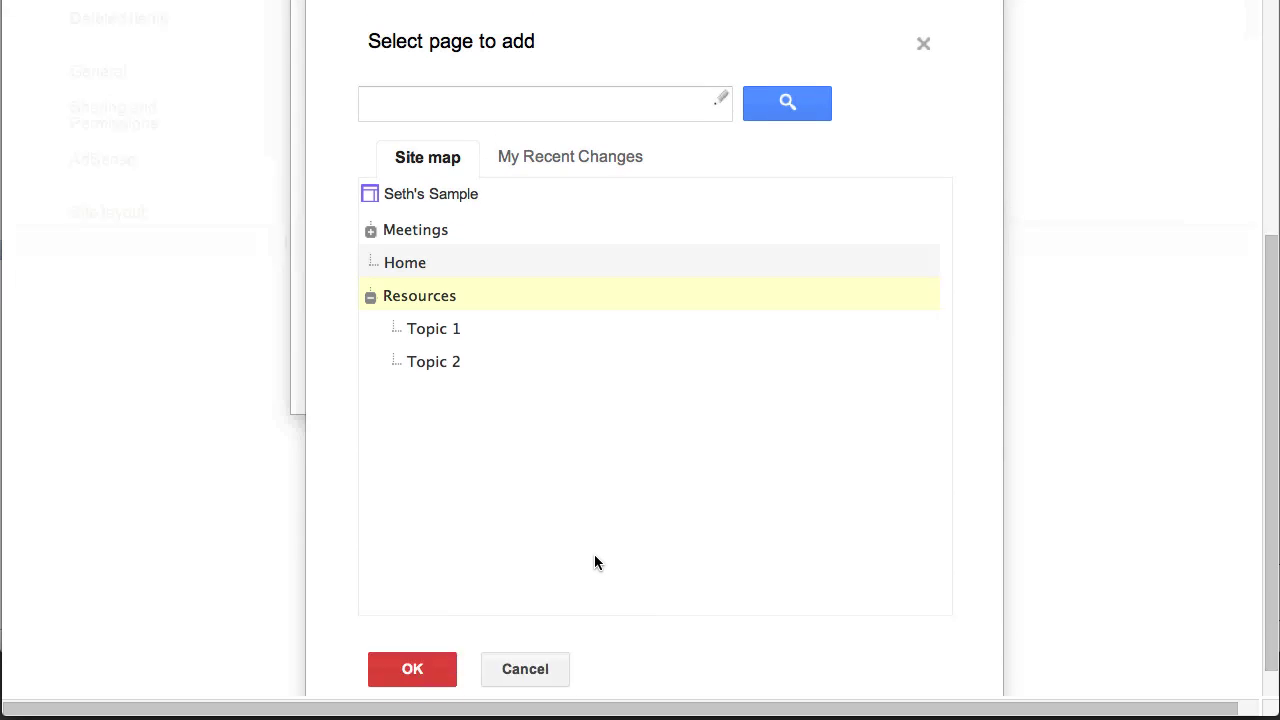
scroll(594, 562, "down", 1)
left_click(429, 630)
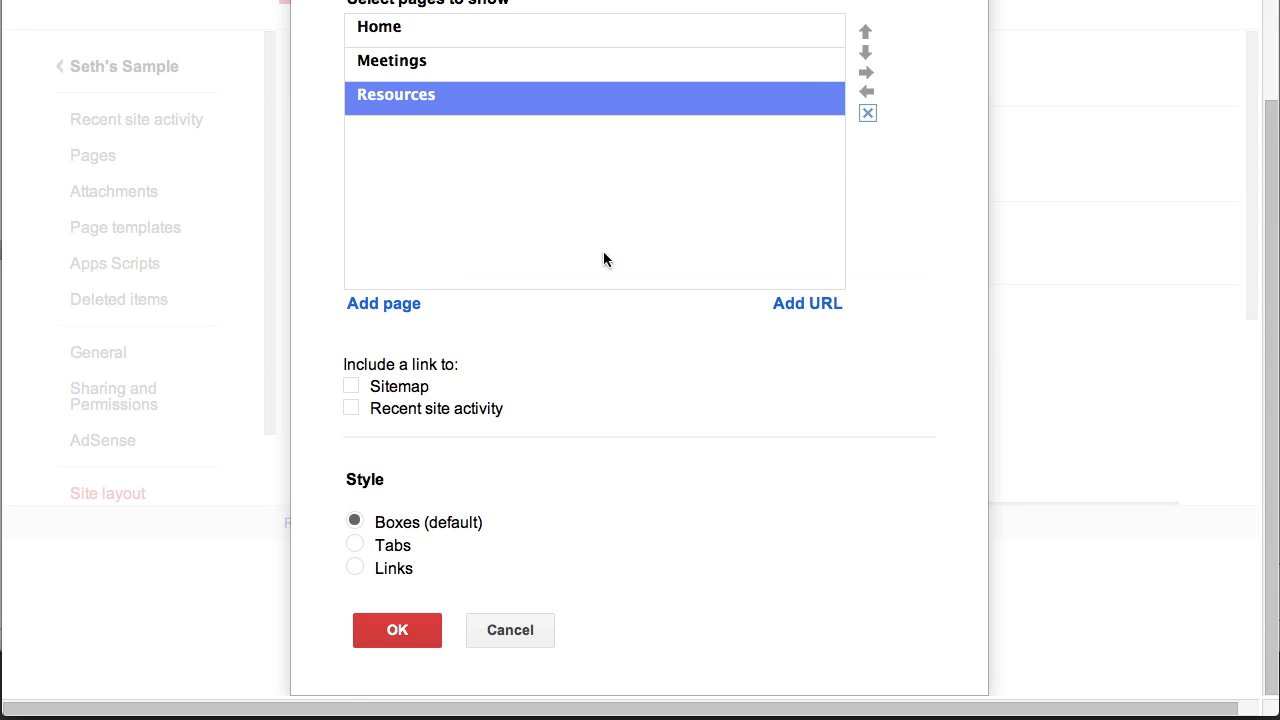
Step: Set the horizontal navigation style to Tabs, and save the layout before returning to the site's home page
scroll(648, 212, "up", 3)
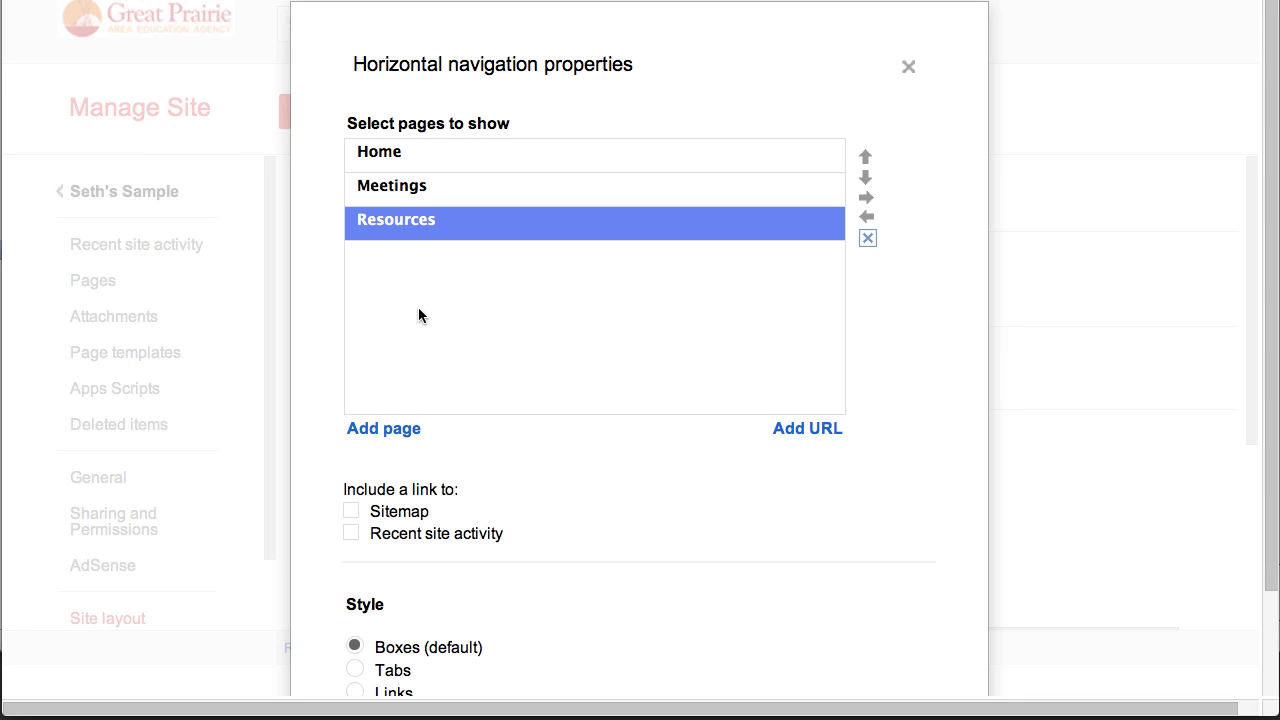
scroll(577, 361, "down", 3)
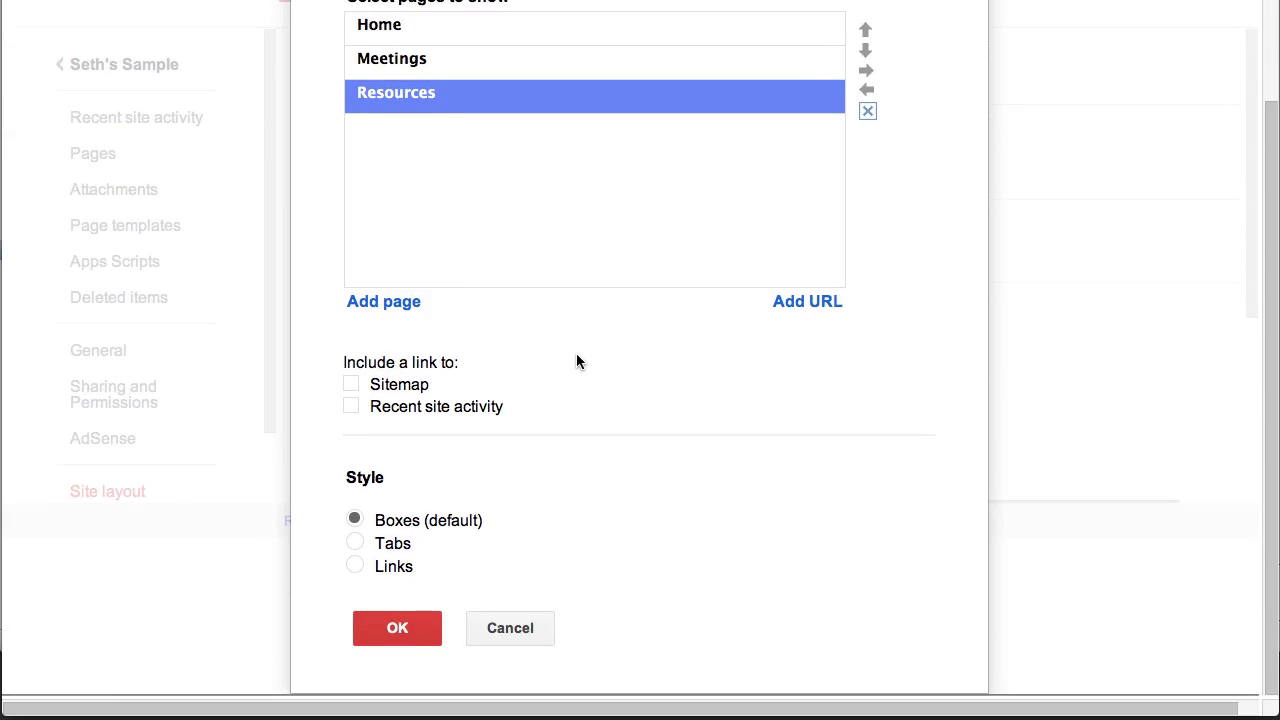
left_click(356, 545)
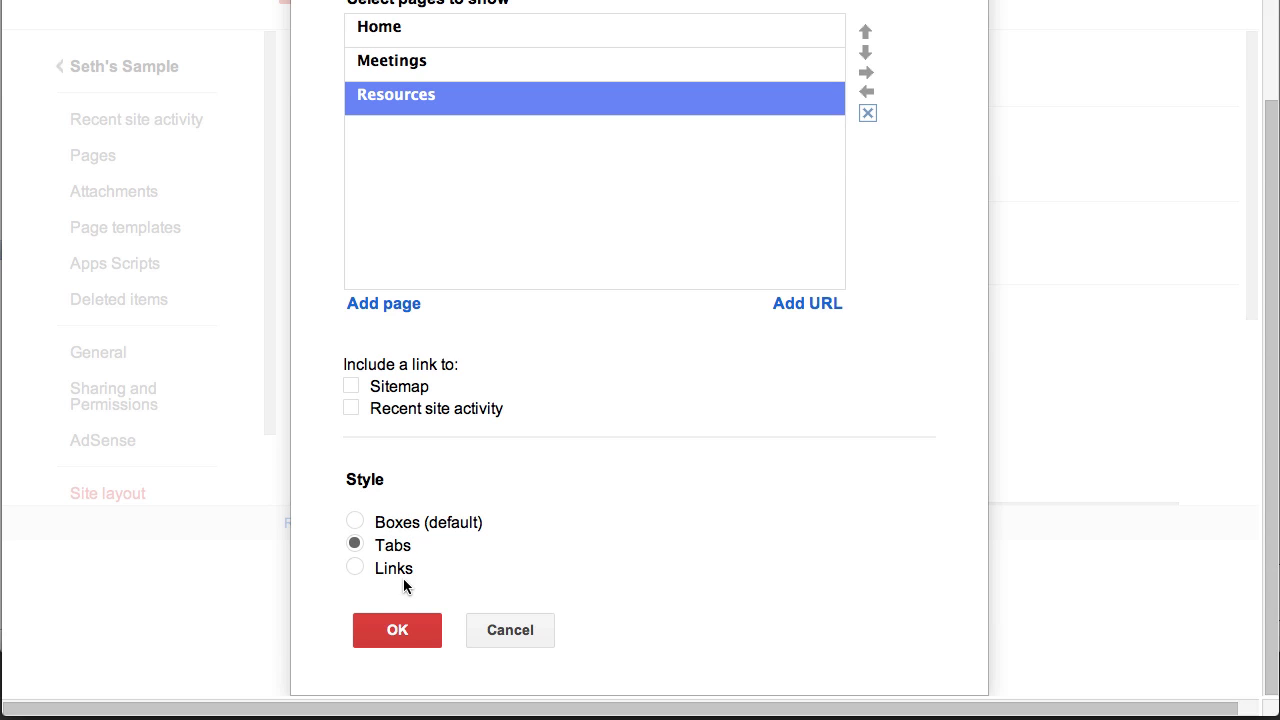
left_click(397, 634)
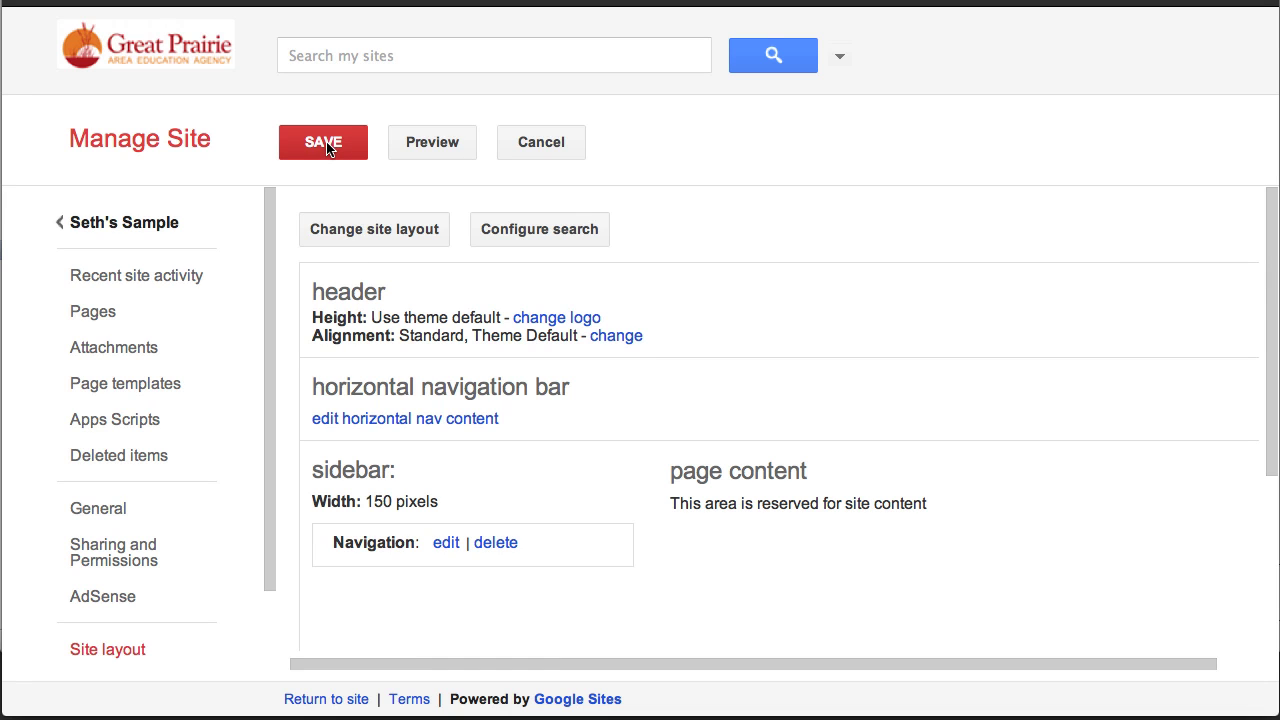
left_click(112, 225)
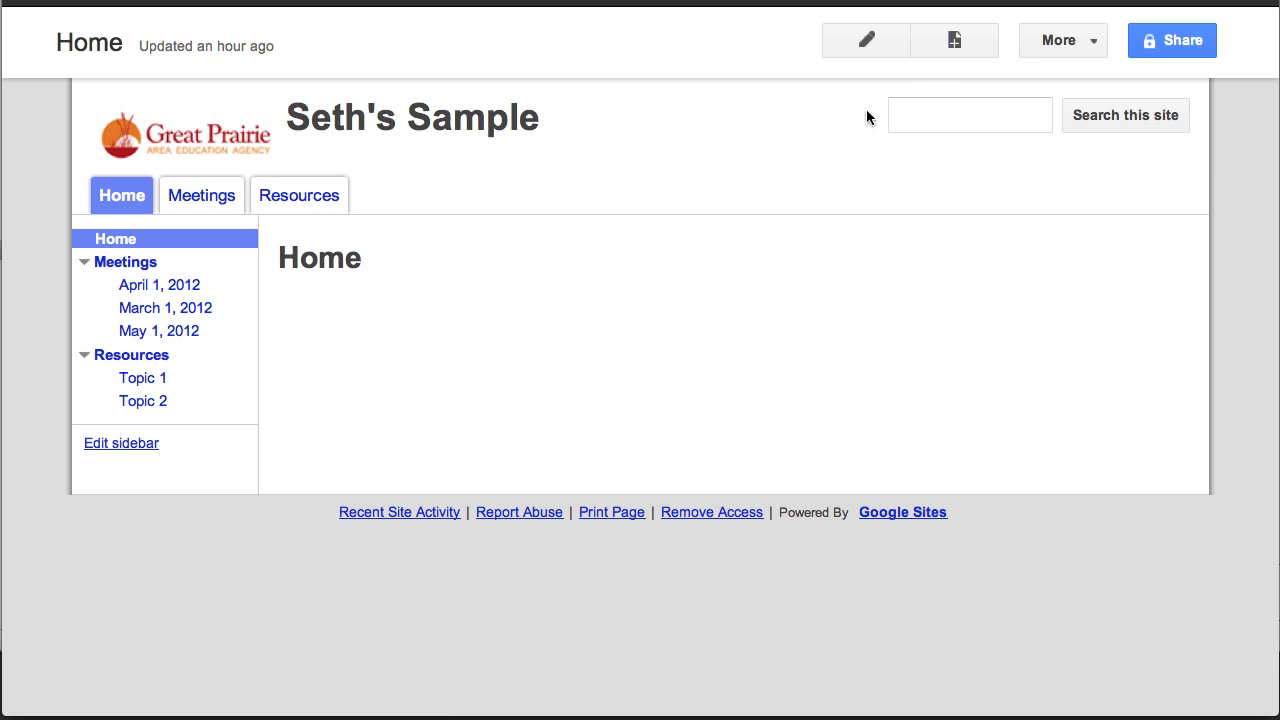
Step: Reopen the horizontal navigation properties from the site's layout settings
left_click(1065, 45)
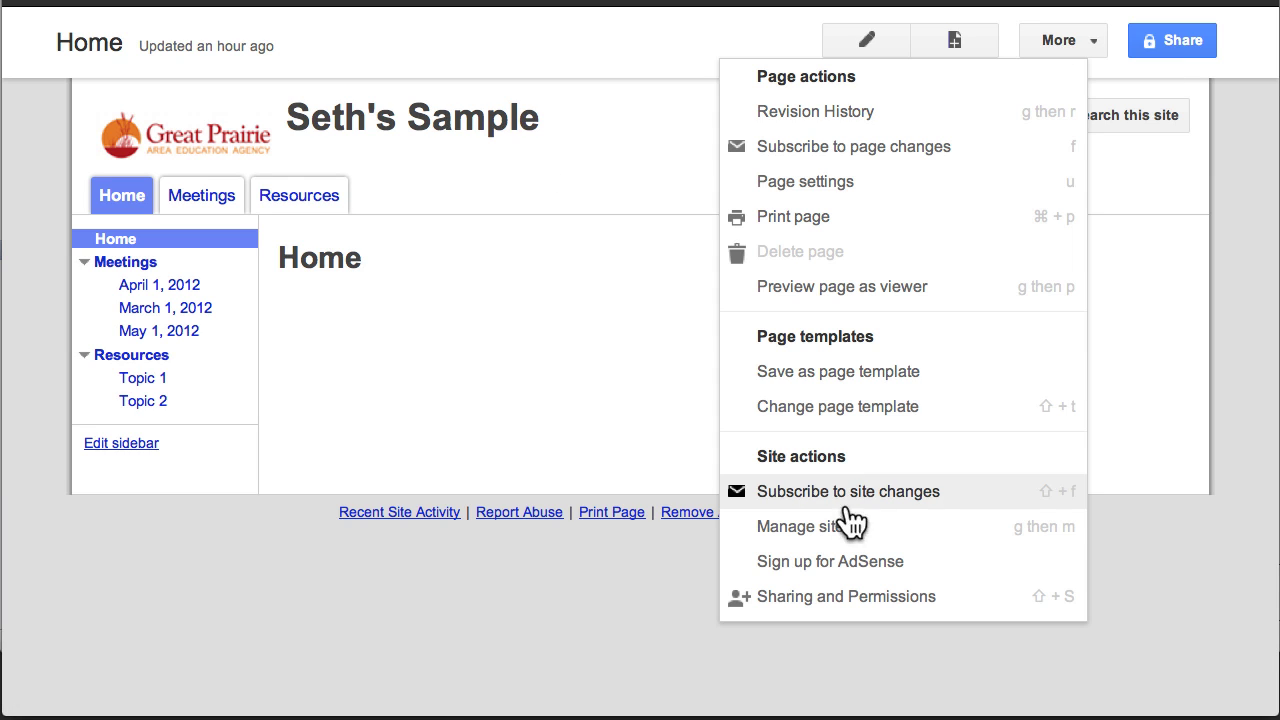
left_click(838, 540)
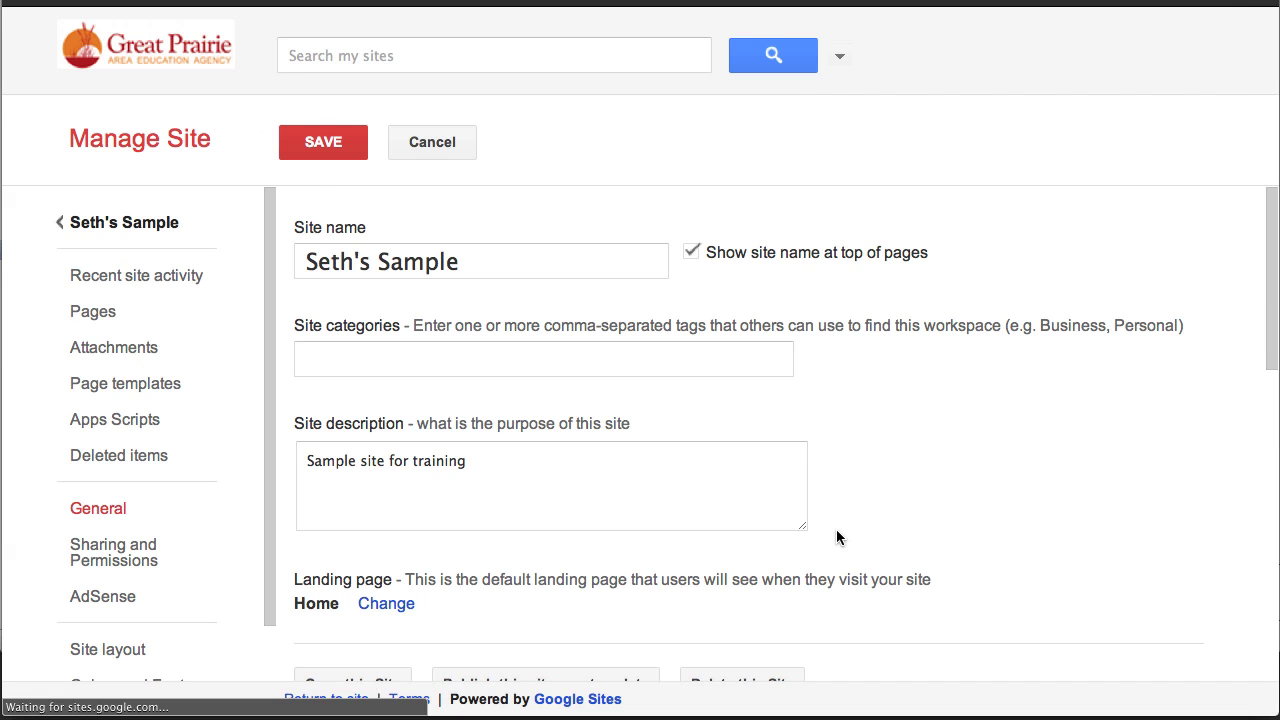
scroll(244, 360, "down", 2)
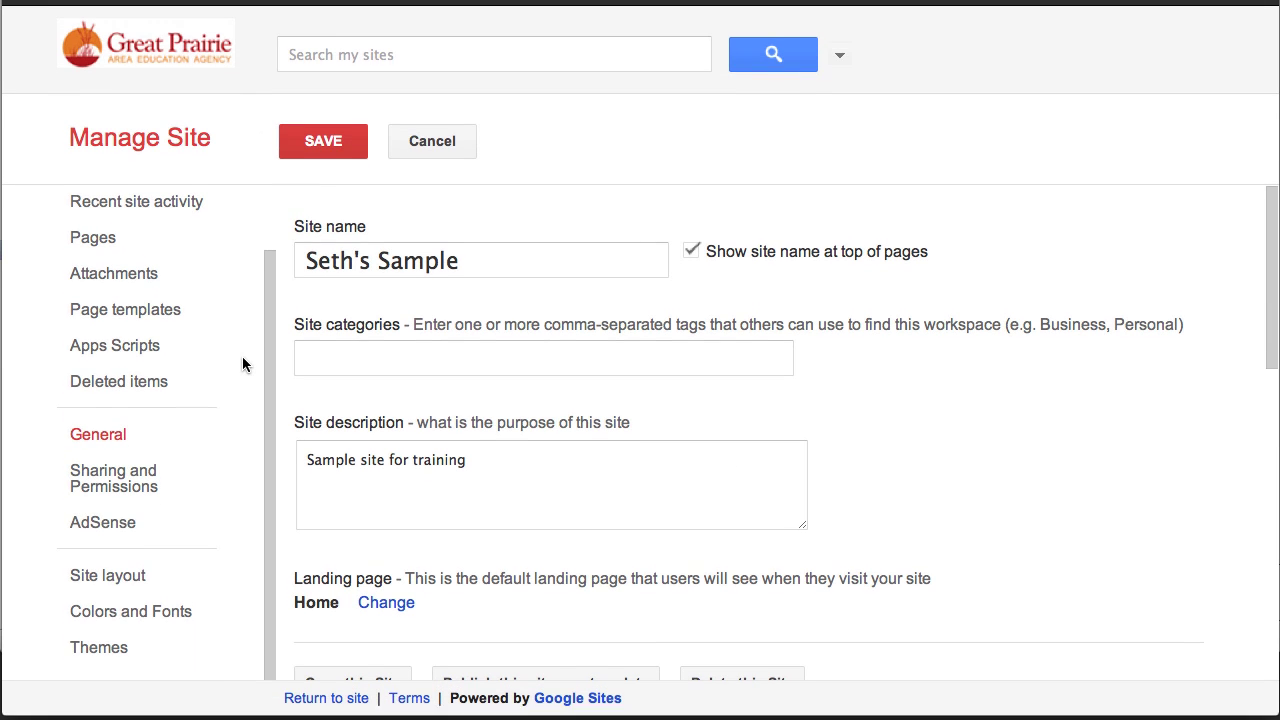
left_click(119, 575)
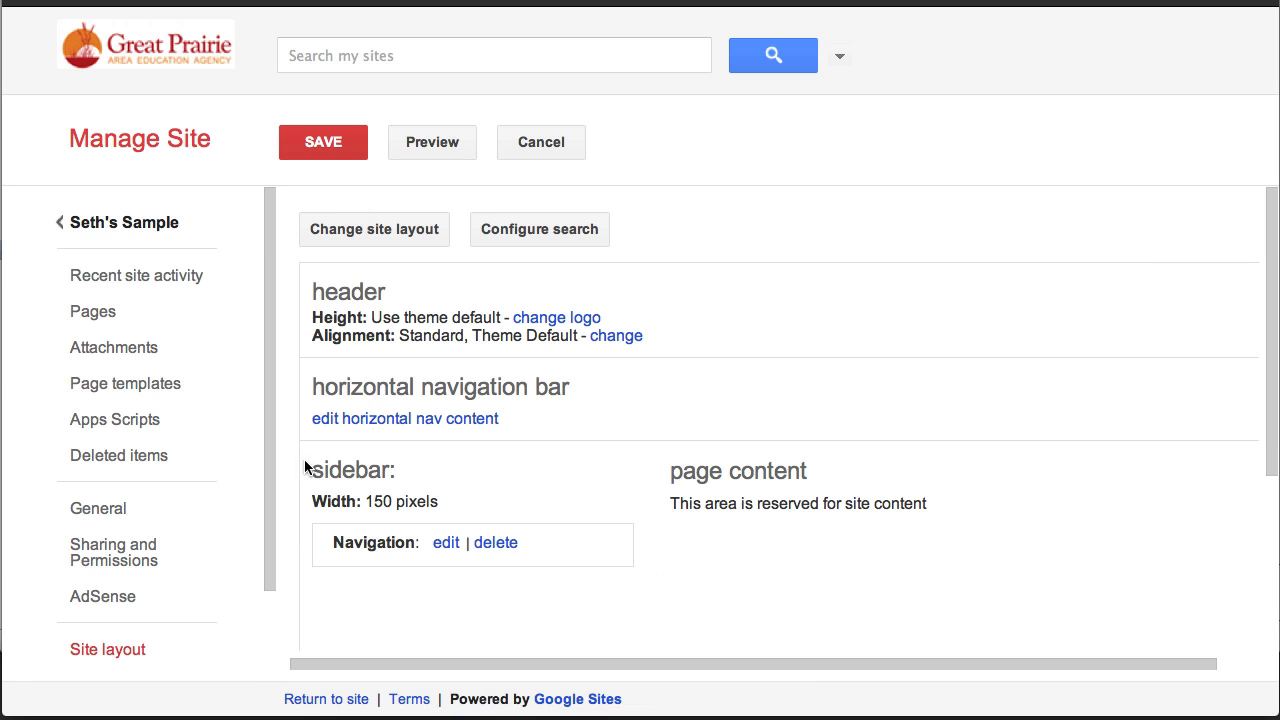
left_click(345, 420)
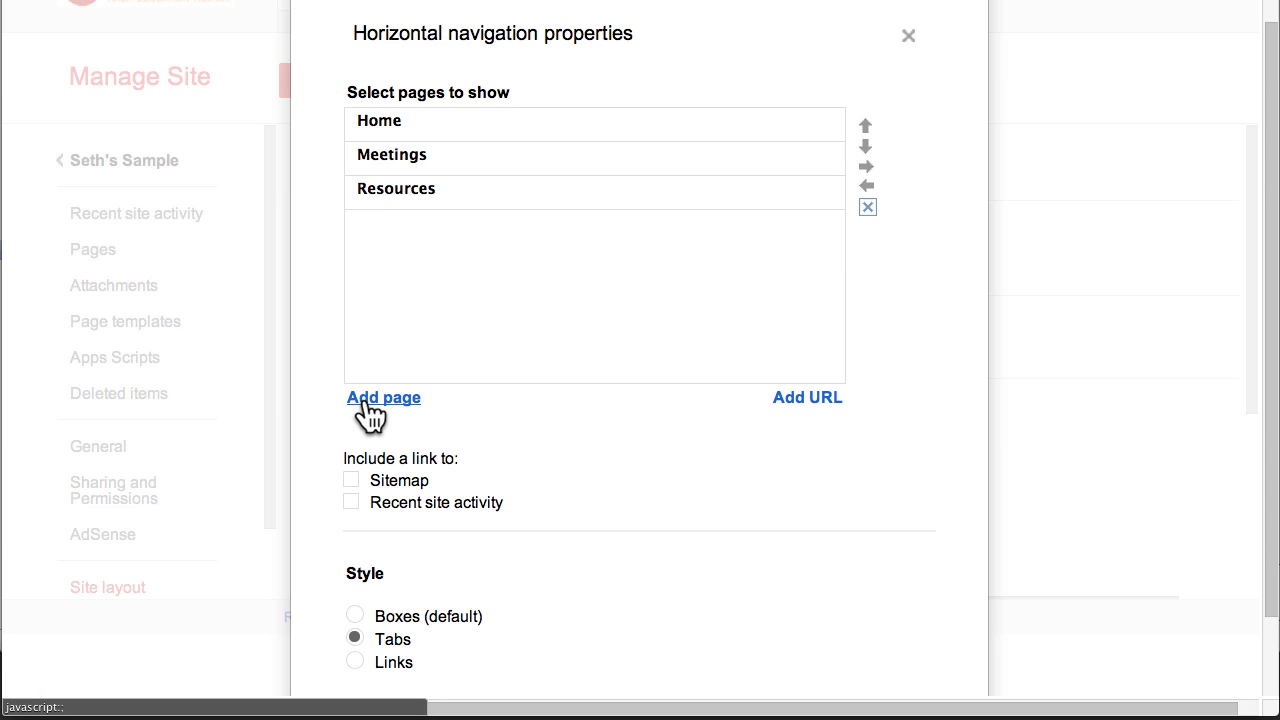
Step: Add the April 1, 2012 subpage of Meetings to the horizontal navigation's page list
left_click(383, 398)
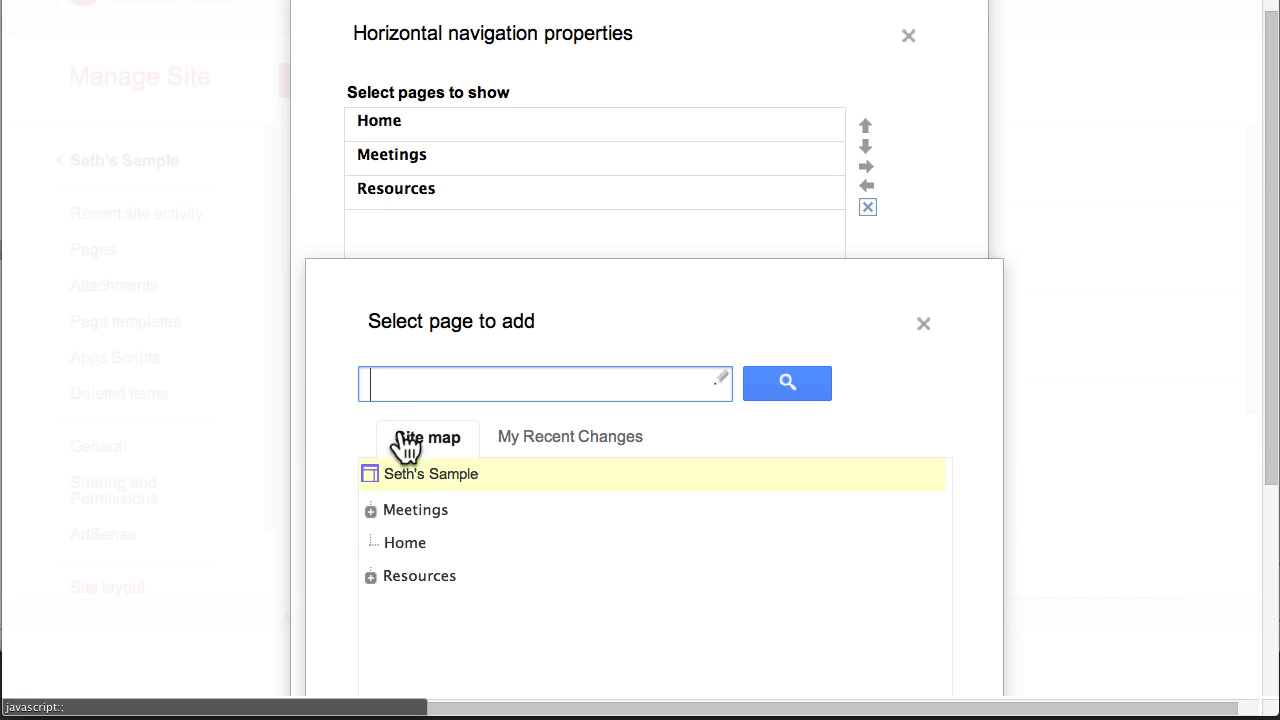
left_click(376, 517)
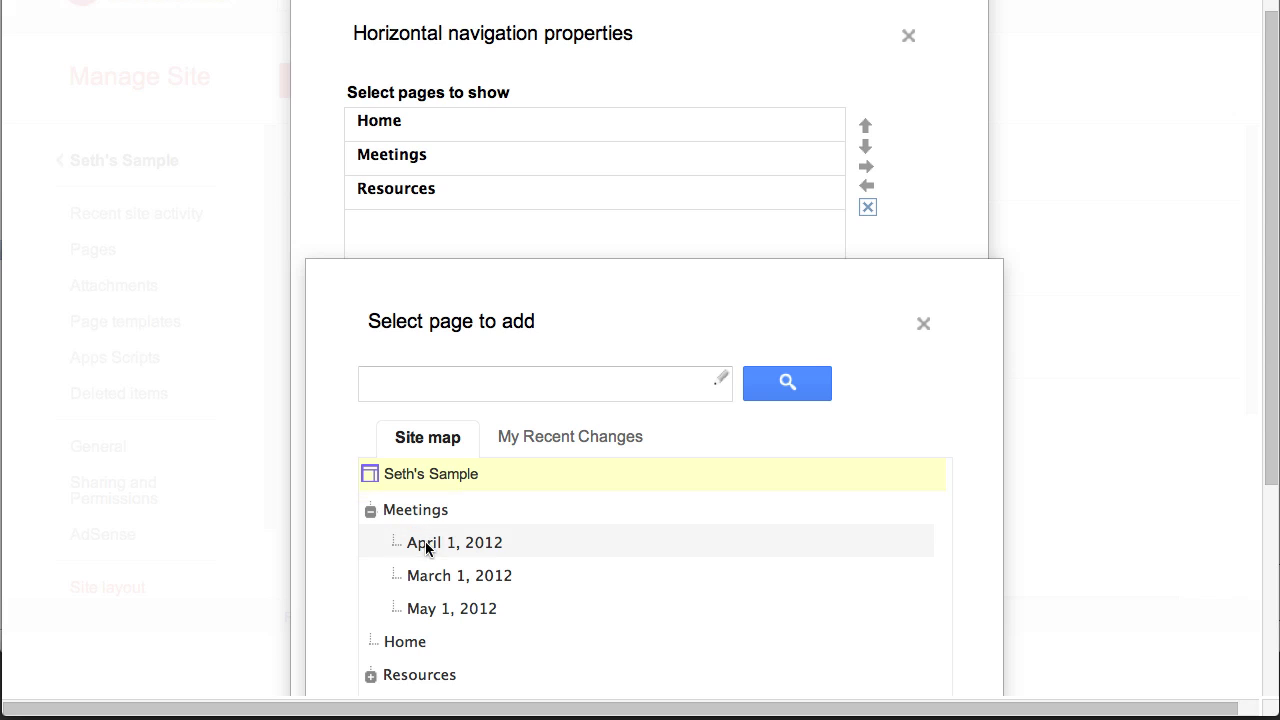
left_click(428, 546)
scroll(632, 501, "down", 5)
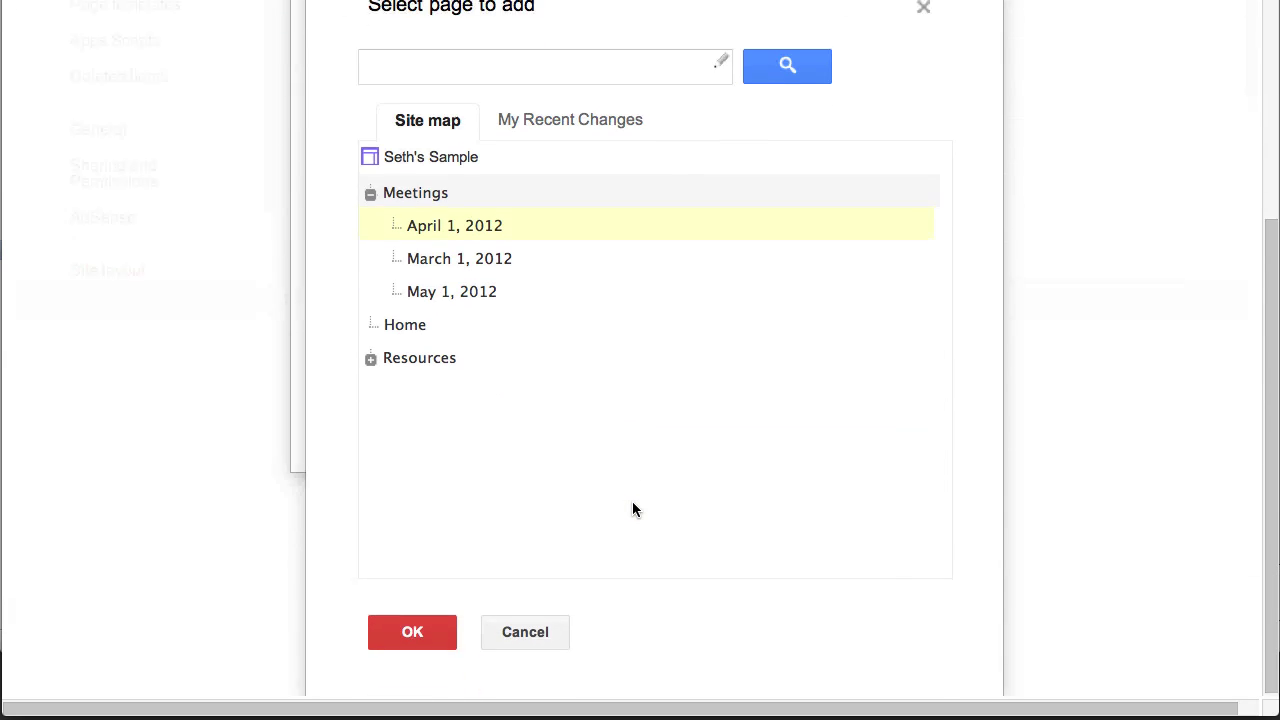
left_click(423, 637)
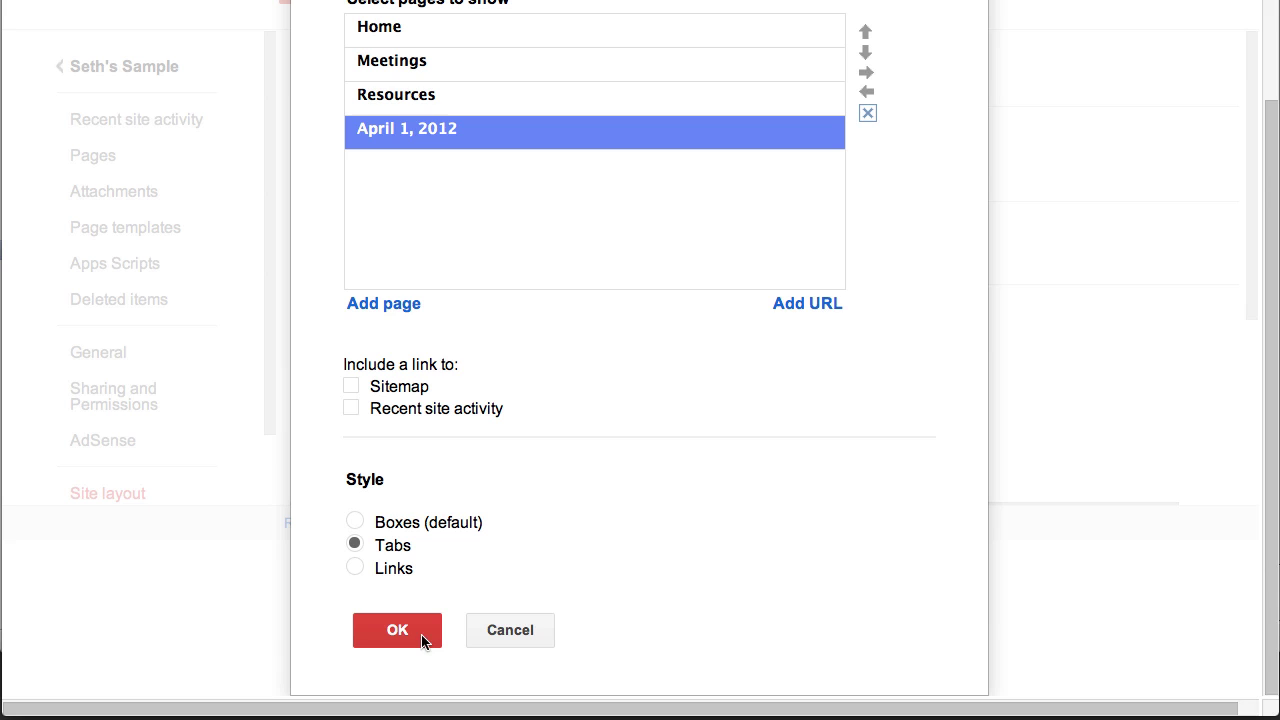
Step: Add the March 1, 2012 subpage of Meetings to the horizontal navigation's page list
left_click(400, 310)
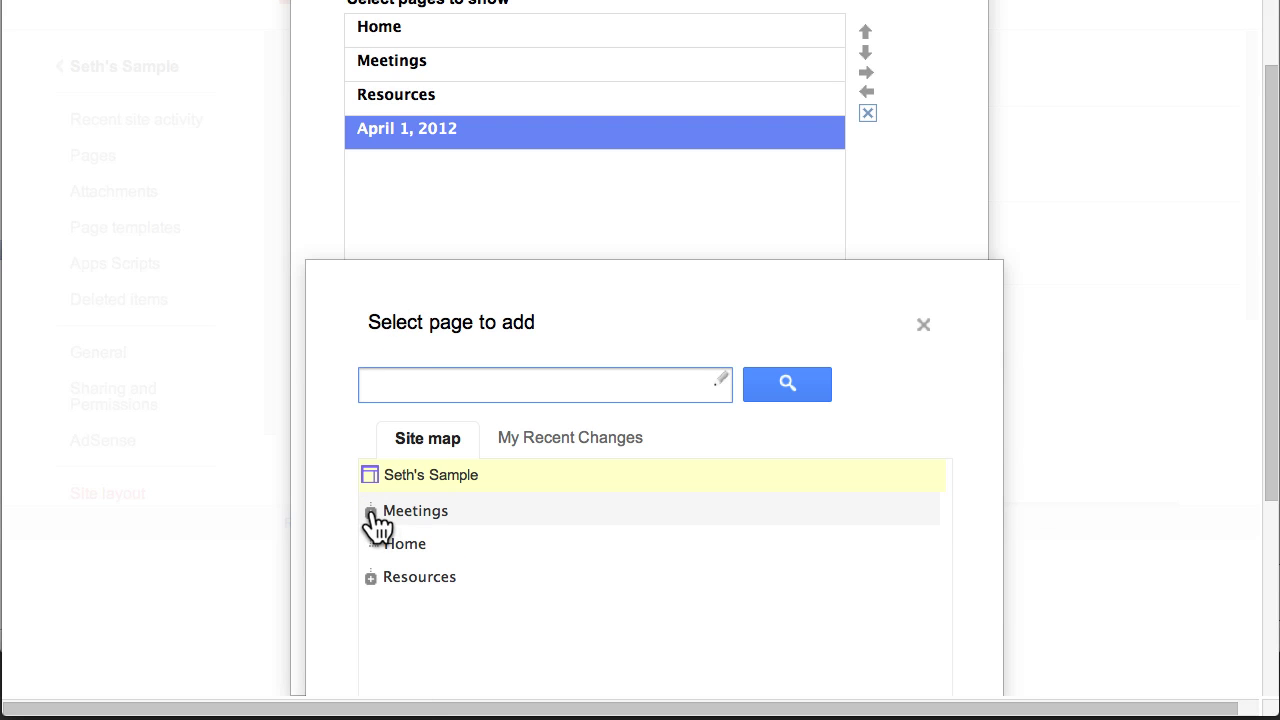
left_click(371, 512)
left_click(419, 577)
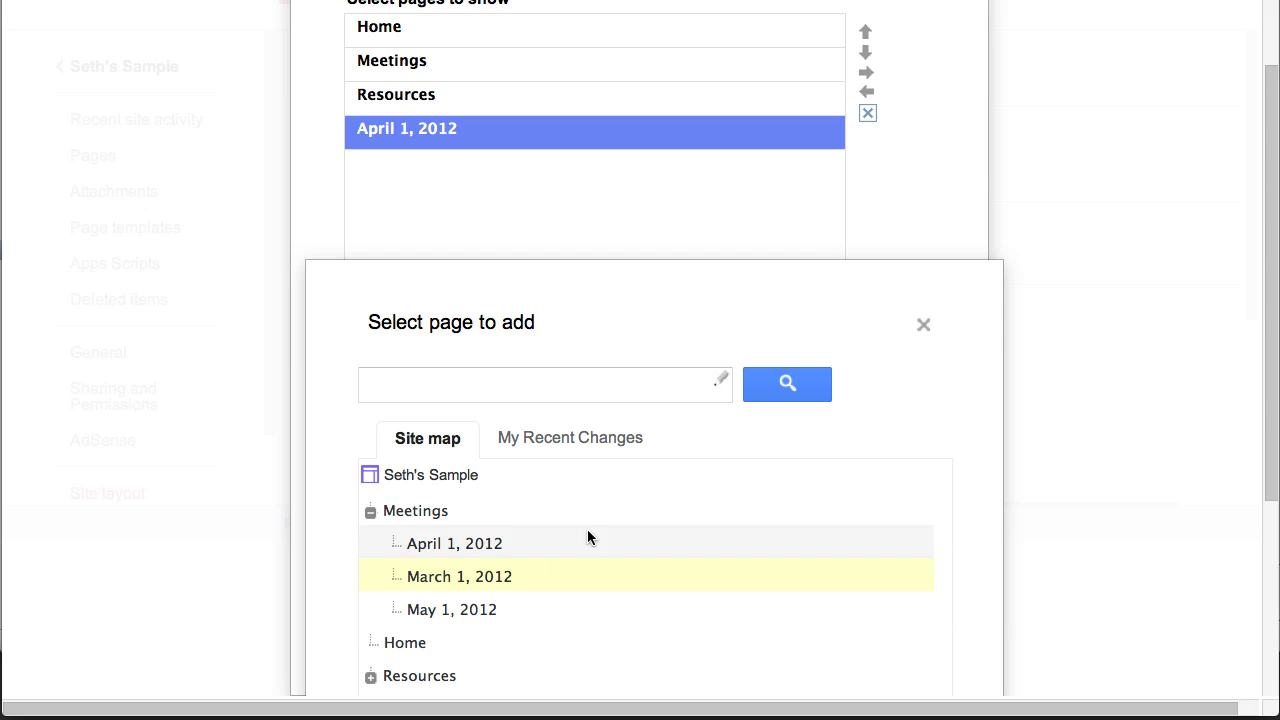
scroll(587, 529, "down", 5)
left_click(421, 665)
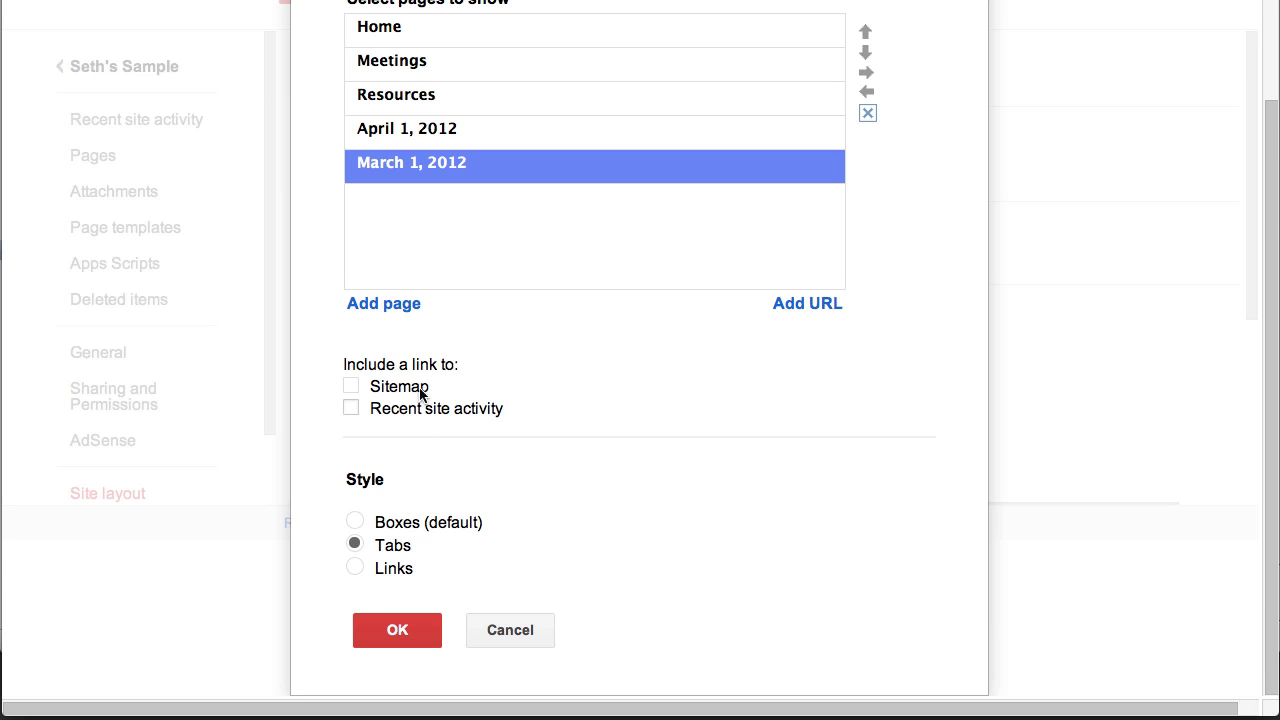
Step: Add the May 1, 2012 subpage of Meetings to the horizontal navigation's page list
left_click(385, 308)
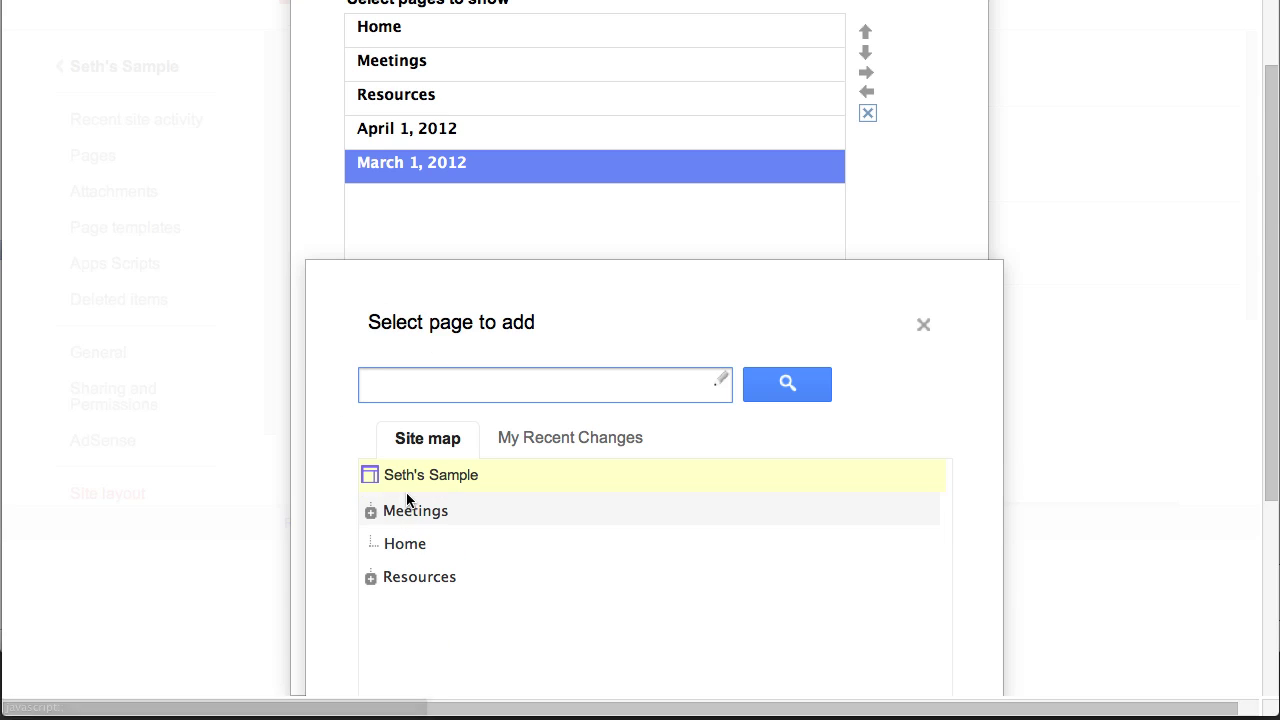
left_click(370, 511)
left_click(430, 612)
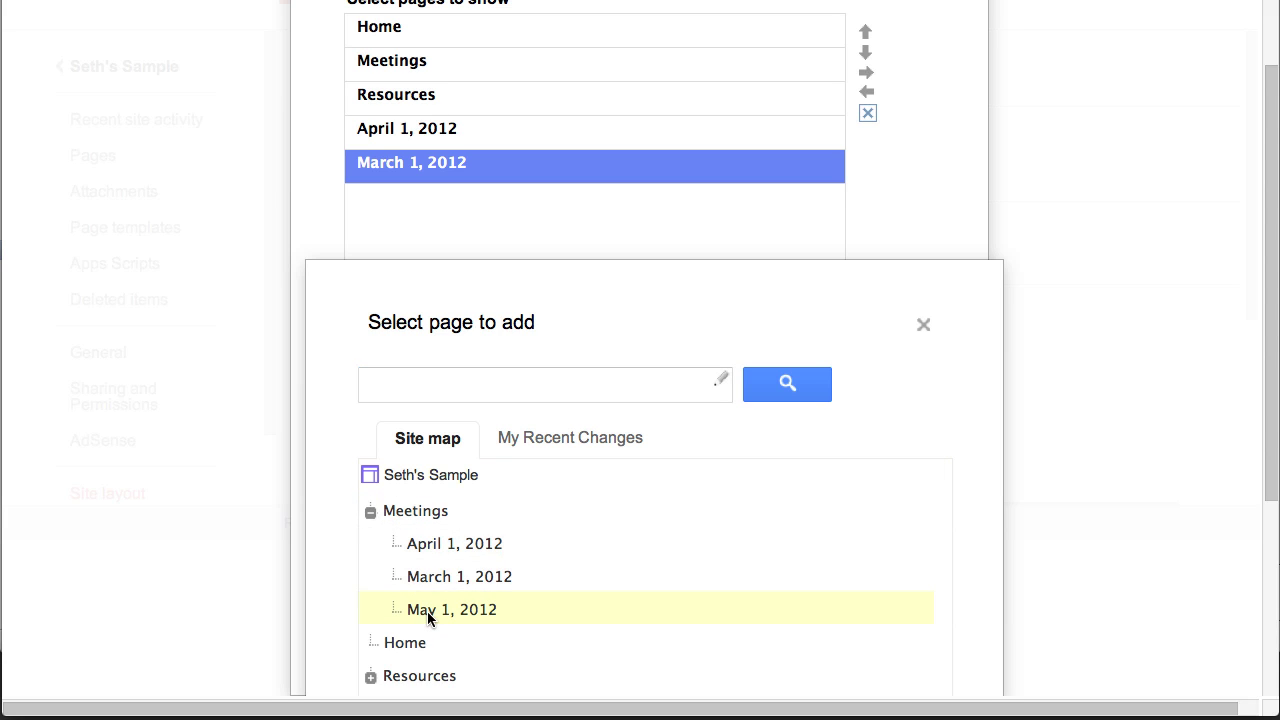
scroll(482, 545, "down", 5)
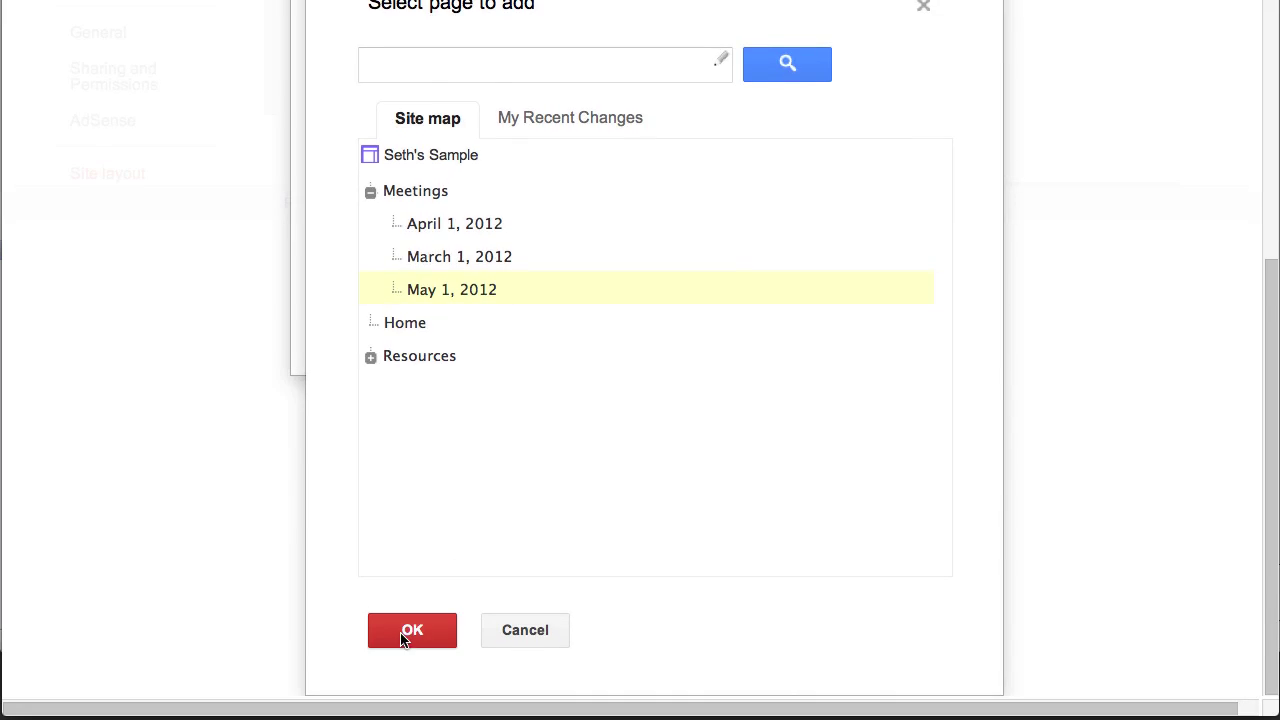
left_click(403, 632)
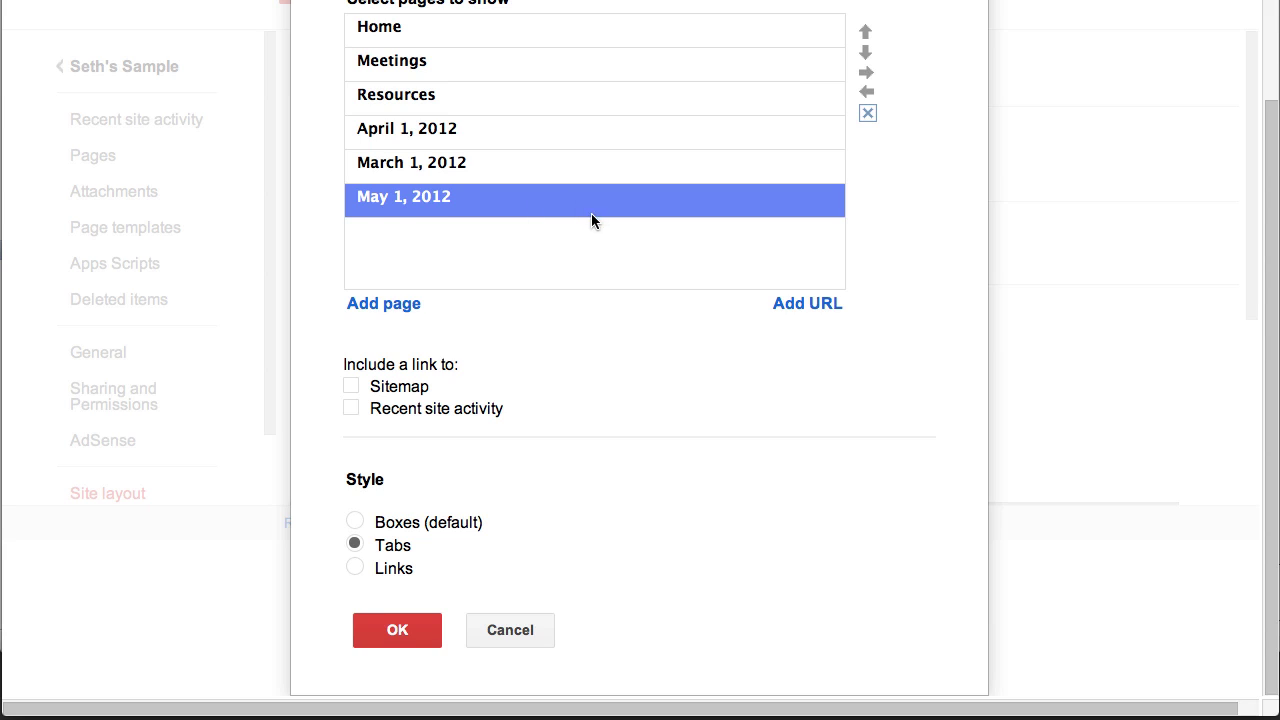
Step: Move March 1, 2012 directly below Meetings in the page list and indent it as a subpage of Meetings
scroll(591, 220, "up", 2)
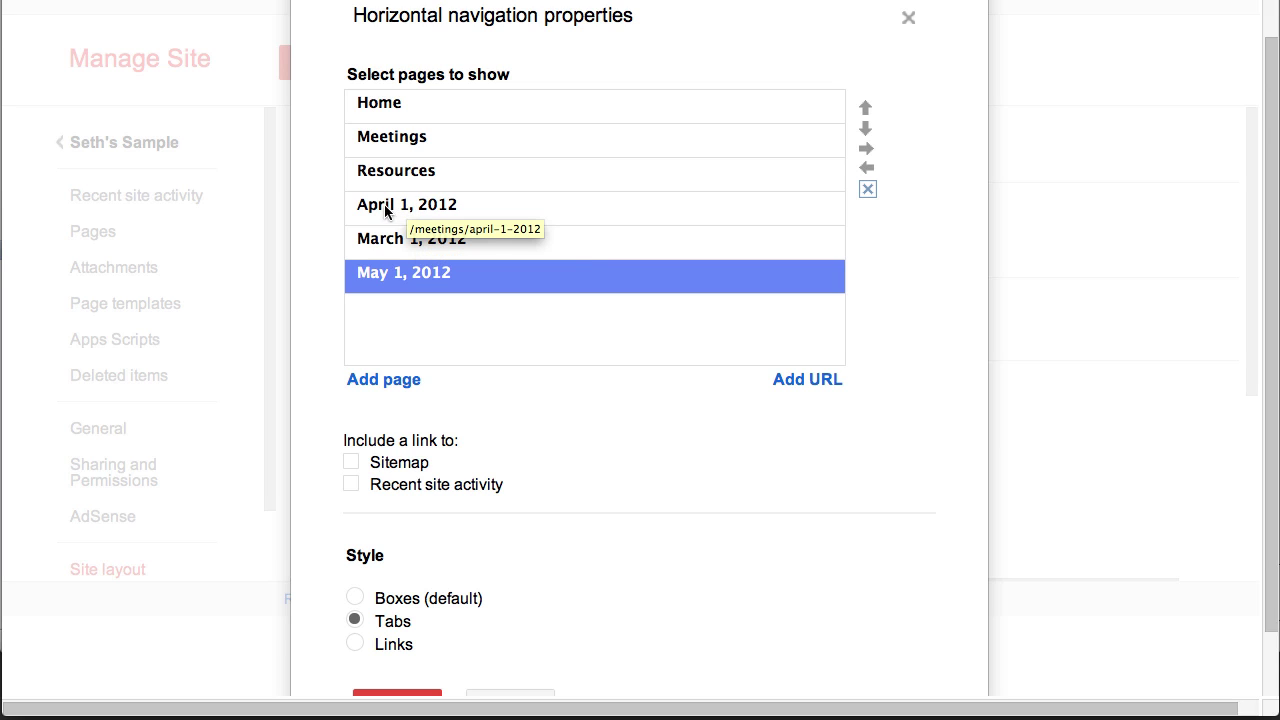
left_click(378, 245)
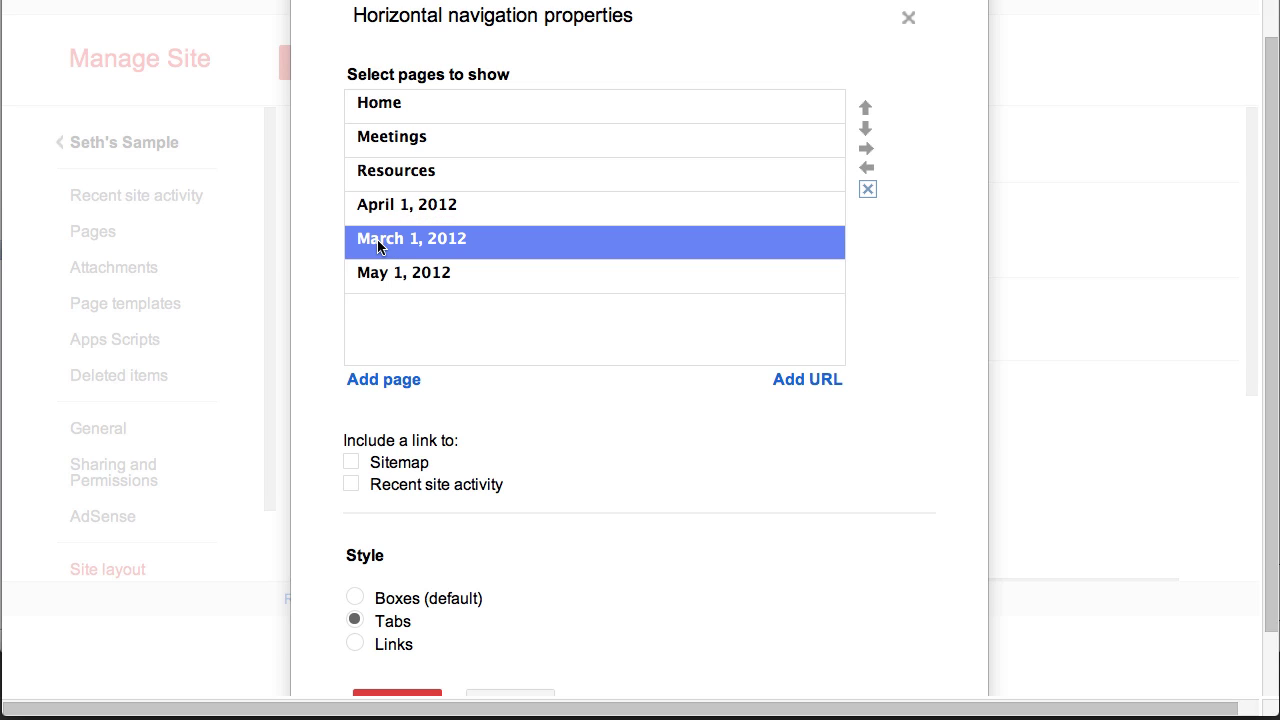
left_click(866, 110)
left_click(866, 110)
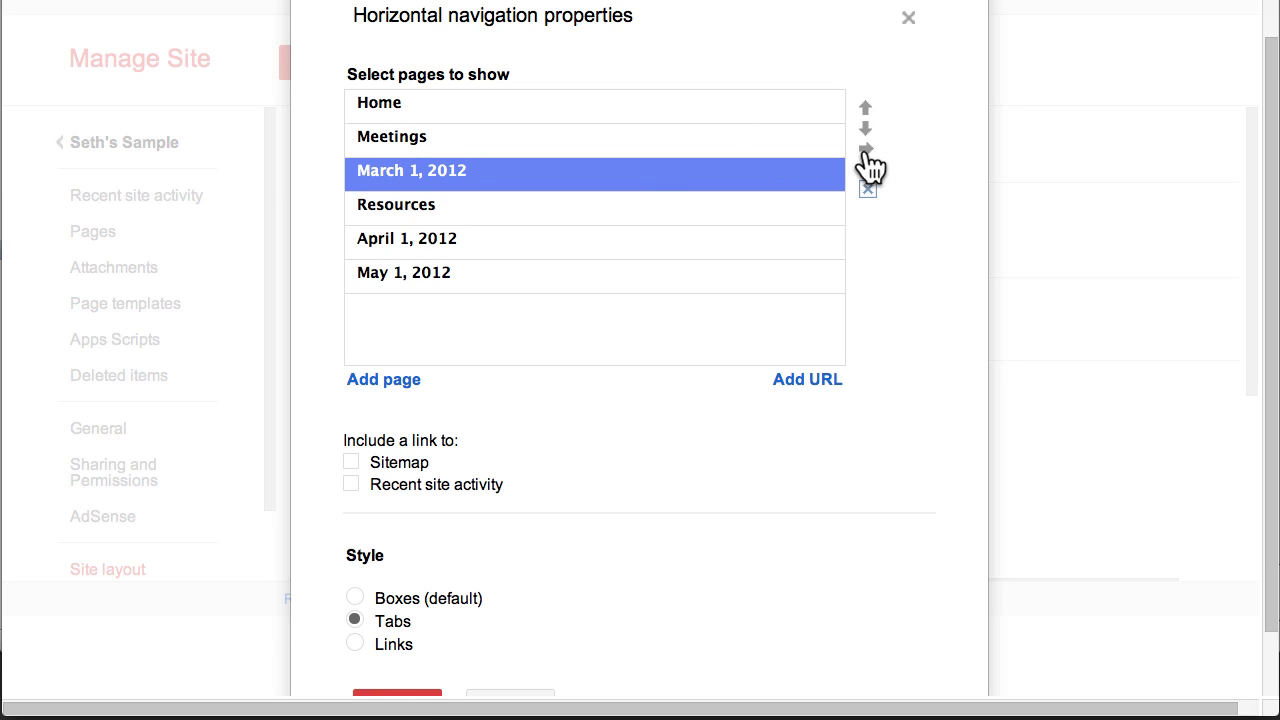
left_click(868, 151)
Step: Move April 1, 2012 above Resources and indent it under Meetings, following March 1, 2012
left_click(392, 244)
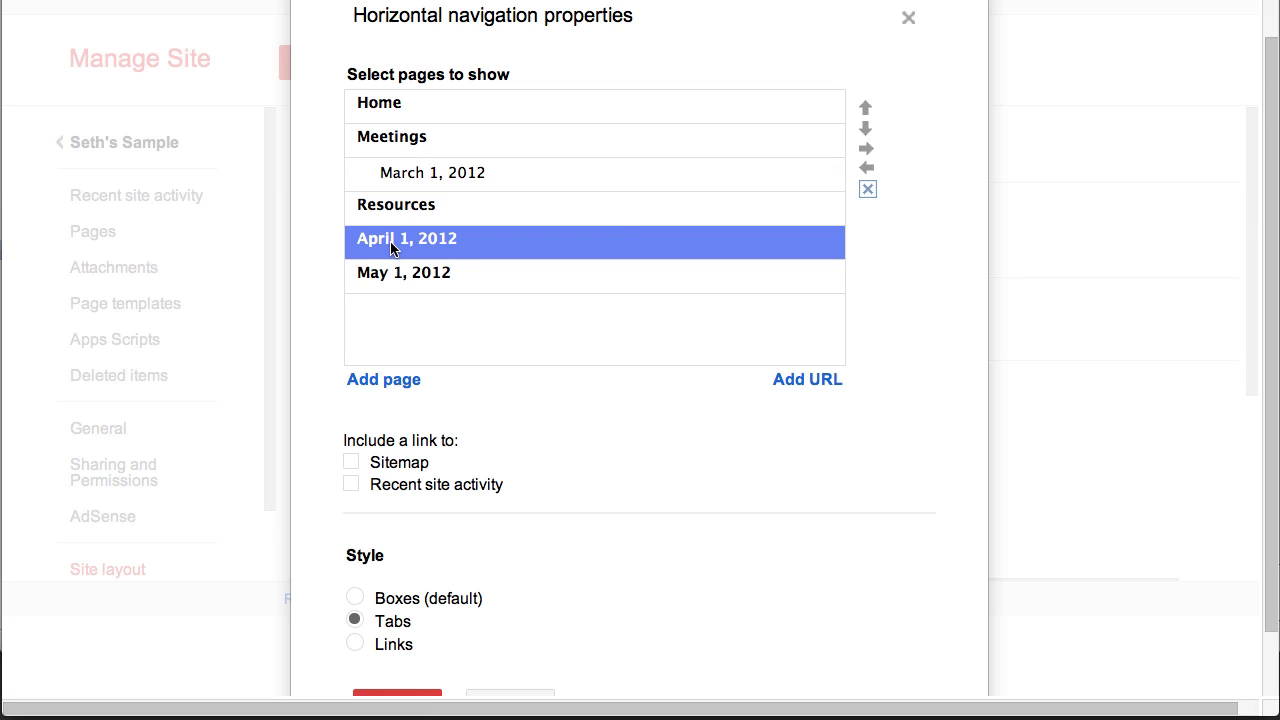
left_click(866, 110)
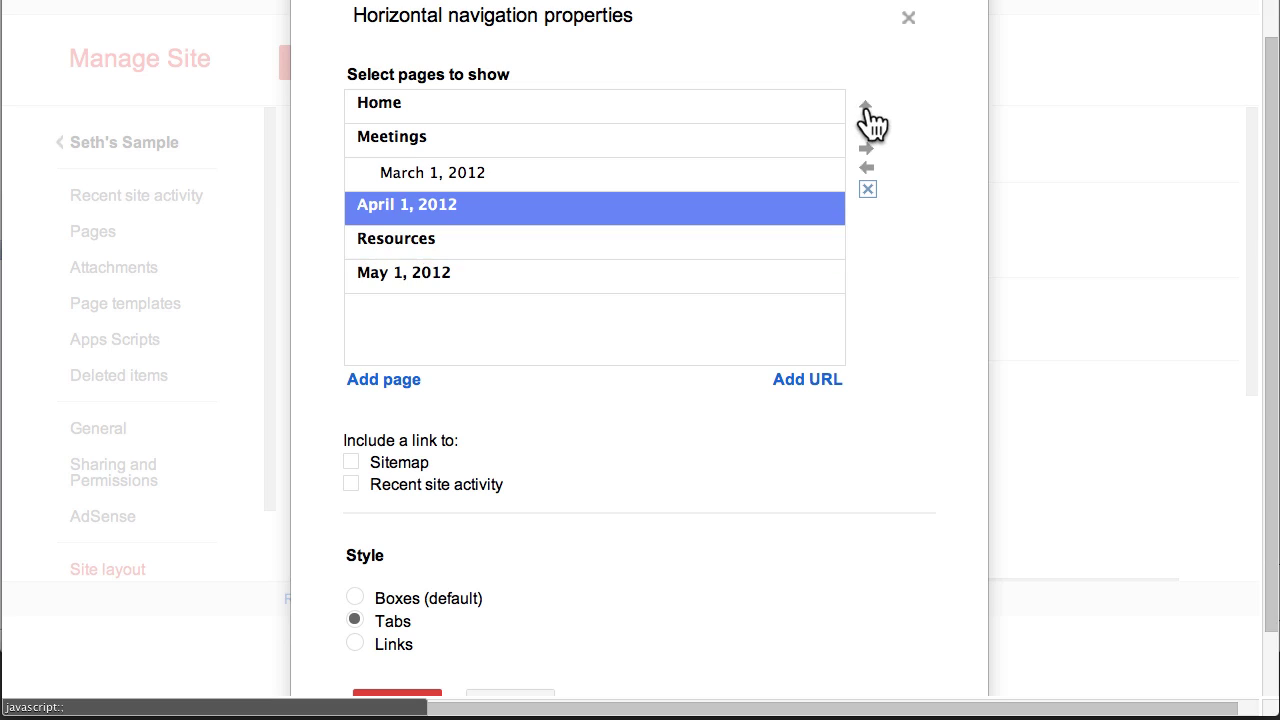
left_click(866, 148)
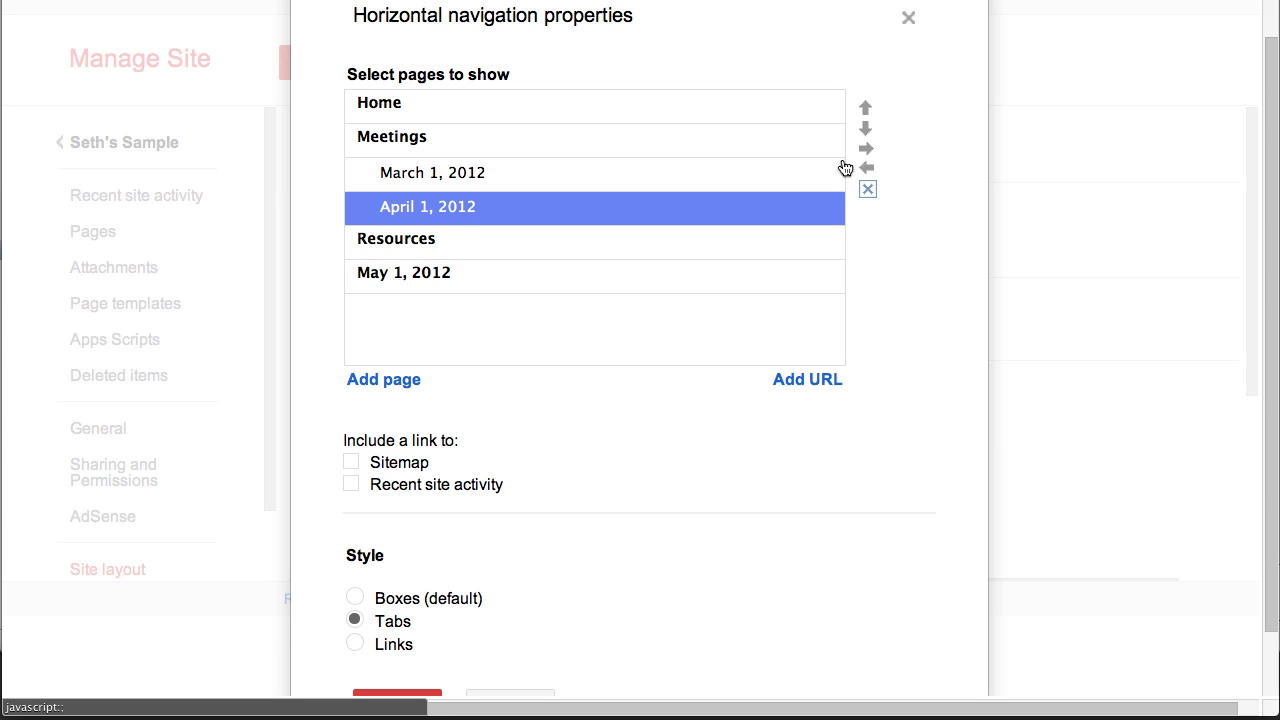
Step: Move May 1, 2012 above Resources and indent it under Meetings, following April 1, 2012
left_click(434, 274)
left_click(866, 108)
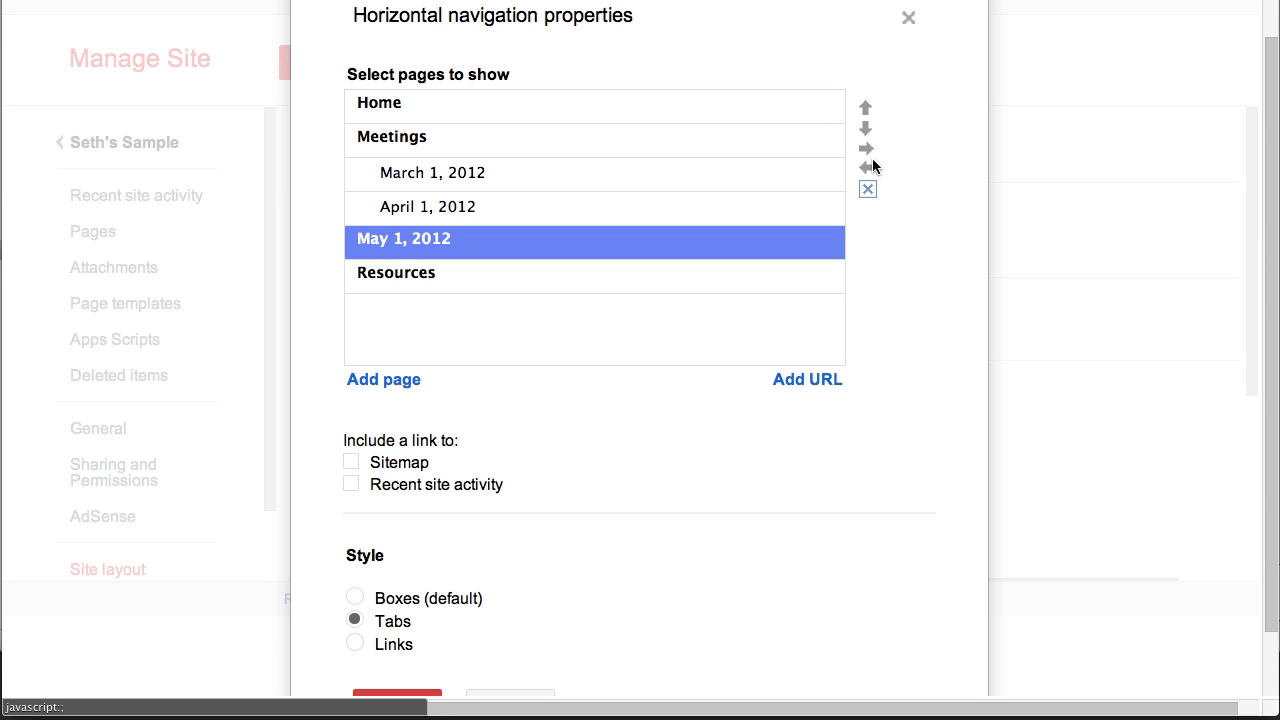
left_click(866, 148)
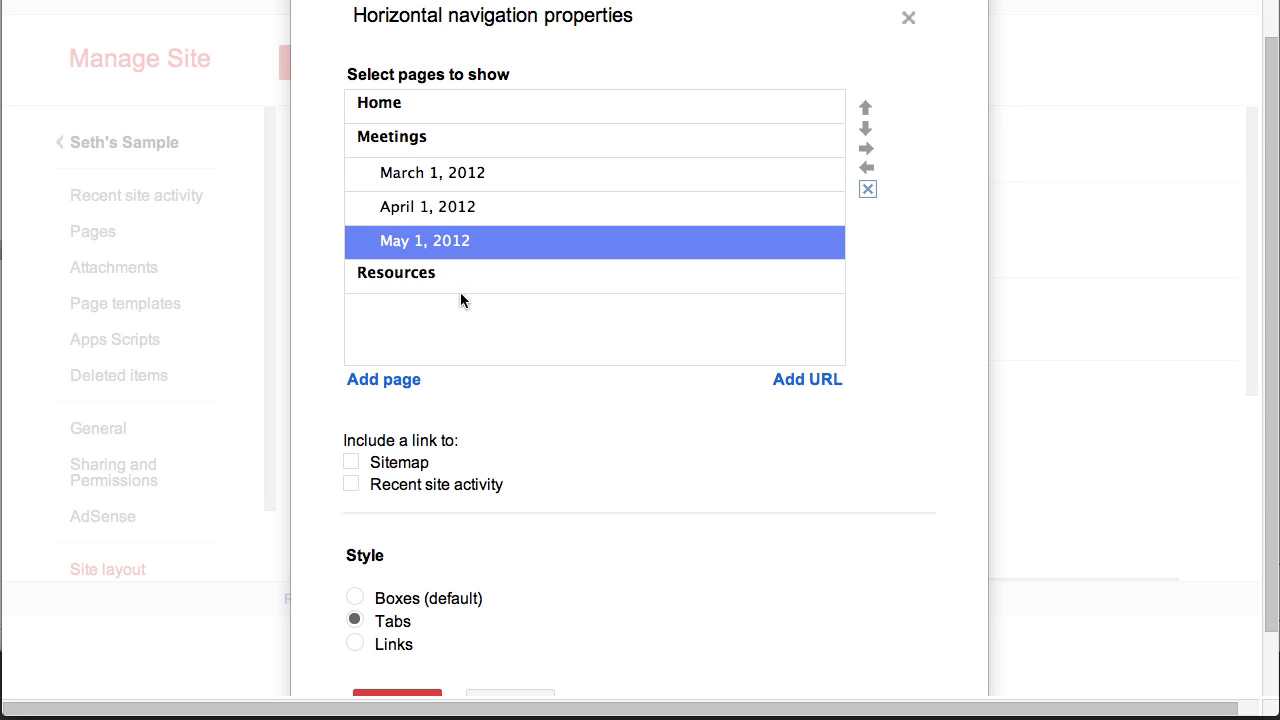
Step: Apply the horizontal navigation changes, save the layout, and return to the home page to check the Meetings tab's drop-down
scroll(974, 311, "down", 2)
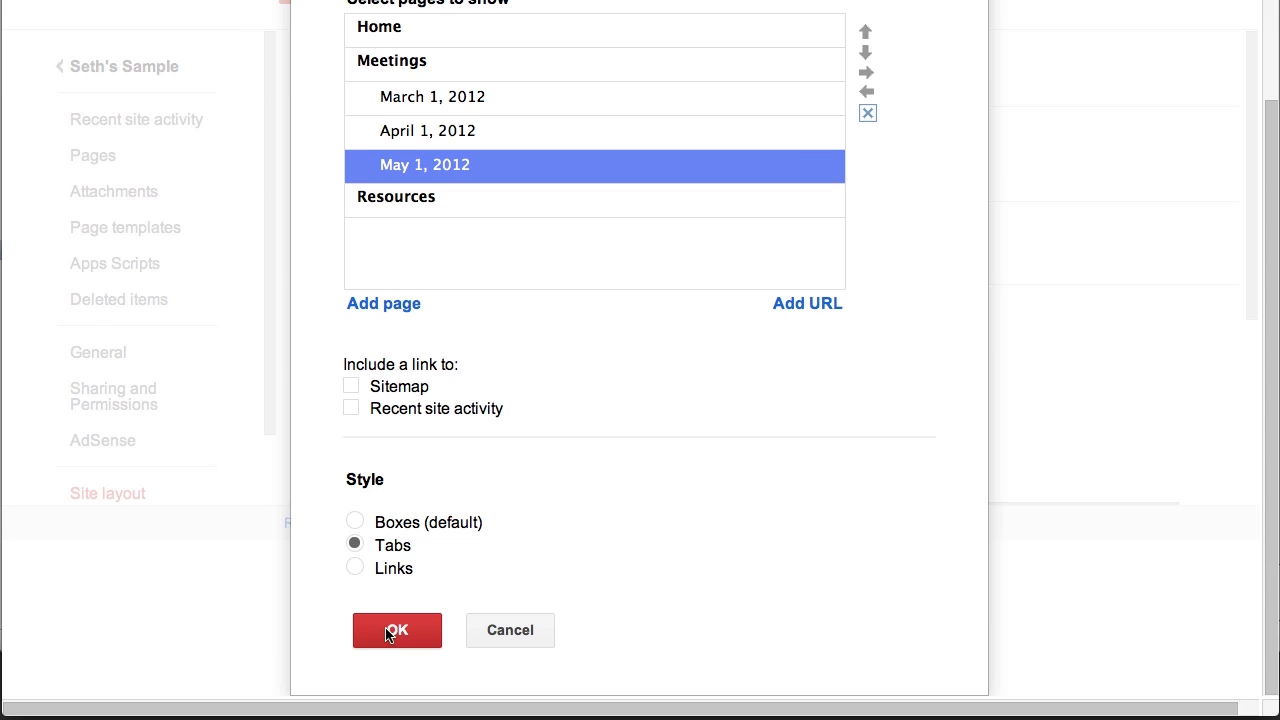
left_click(392, 632)
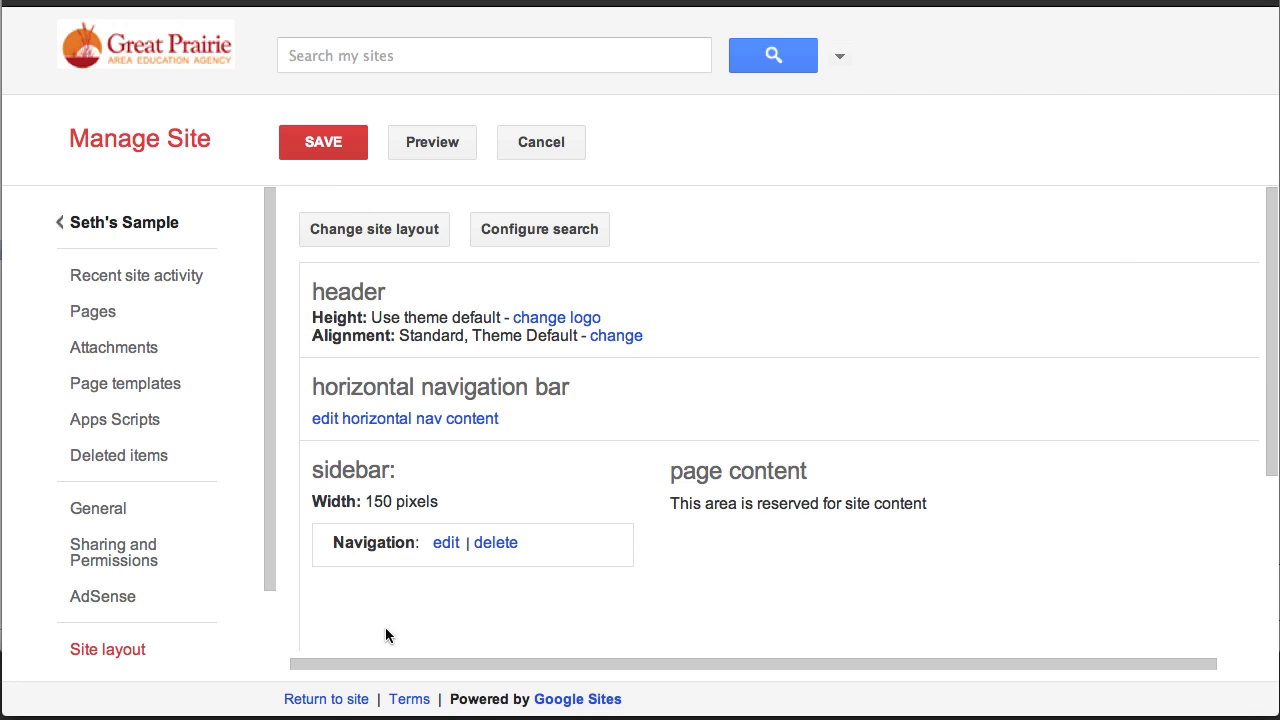
left_click(322, 148)
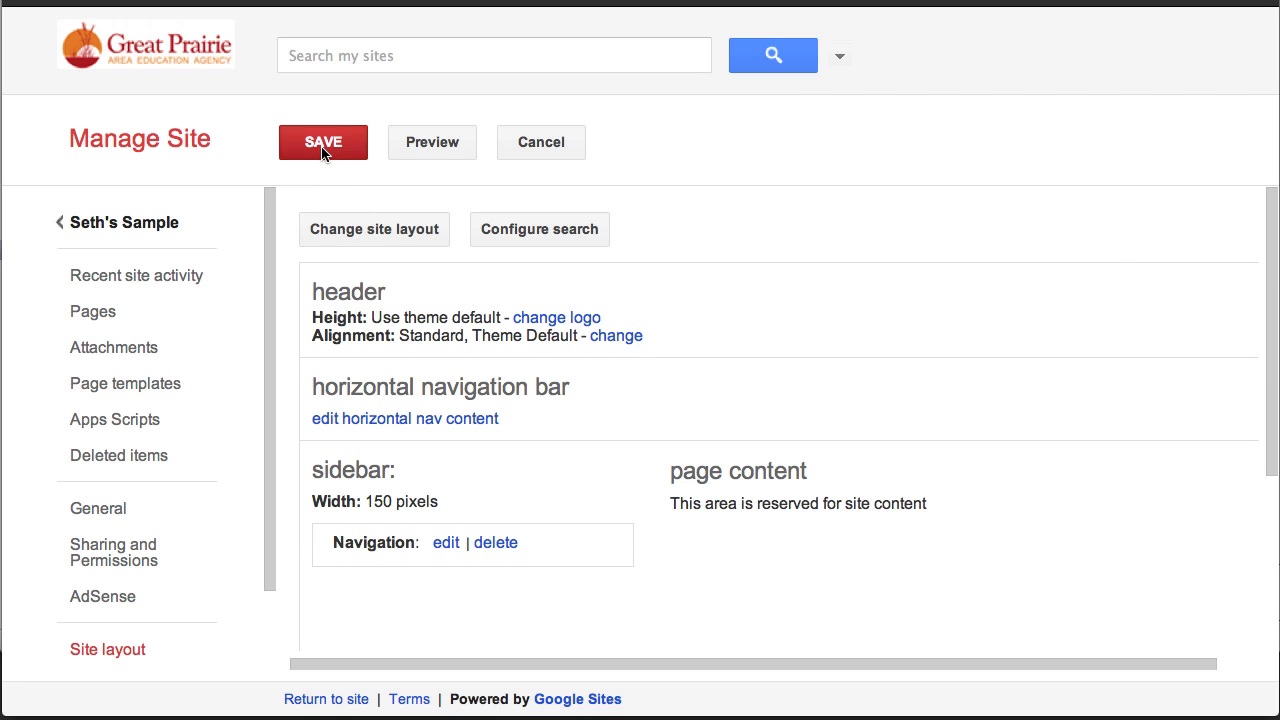
left_click(146, 226)
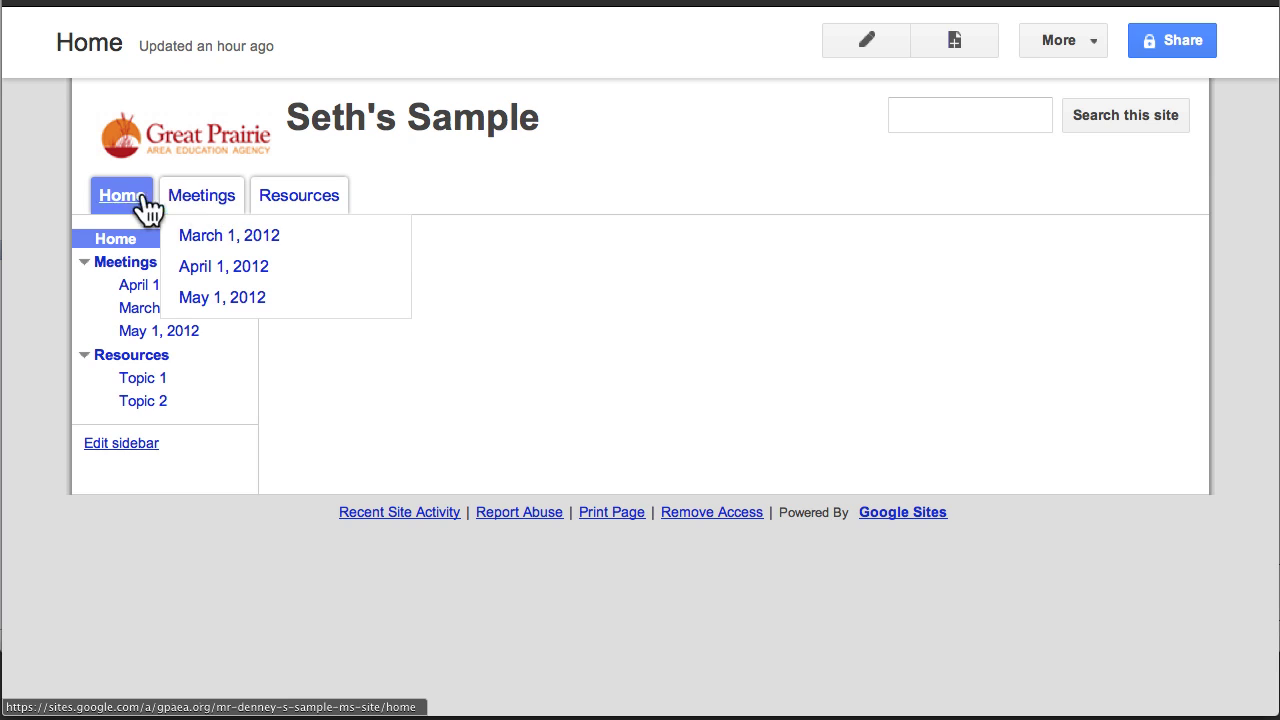
mouse_move(198, 205)
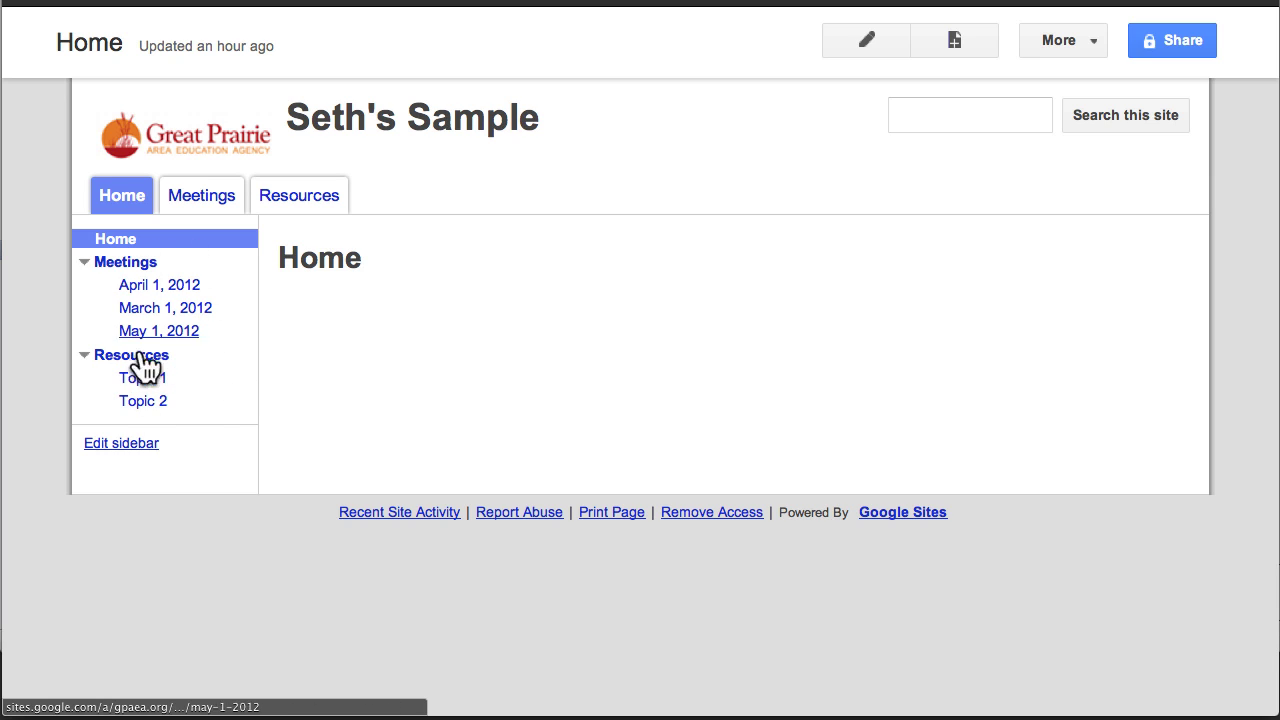
Step: Open the site layout settings in the site's management area, starting from the home page
left_click(1064, 41)
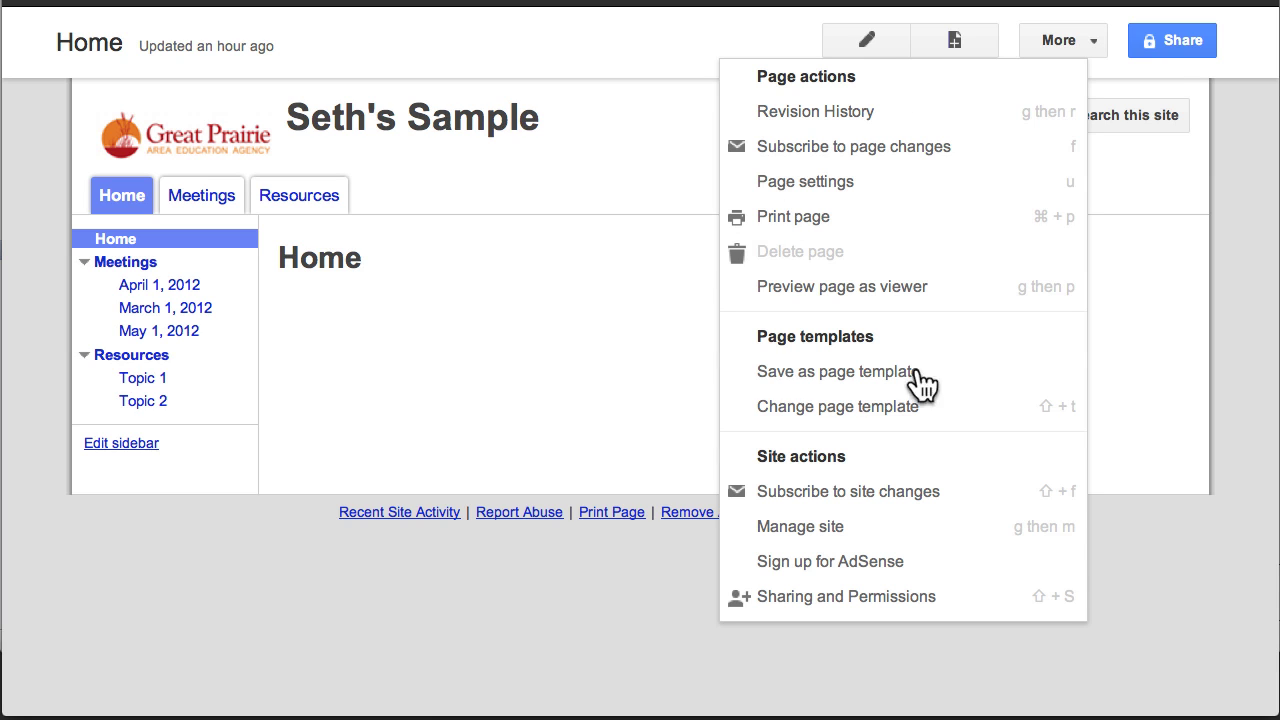
left_click(848, 538)
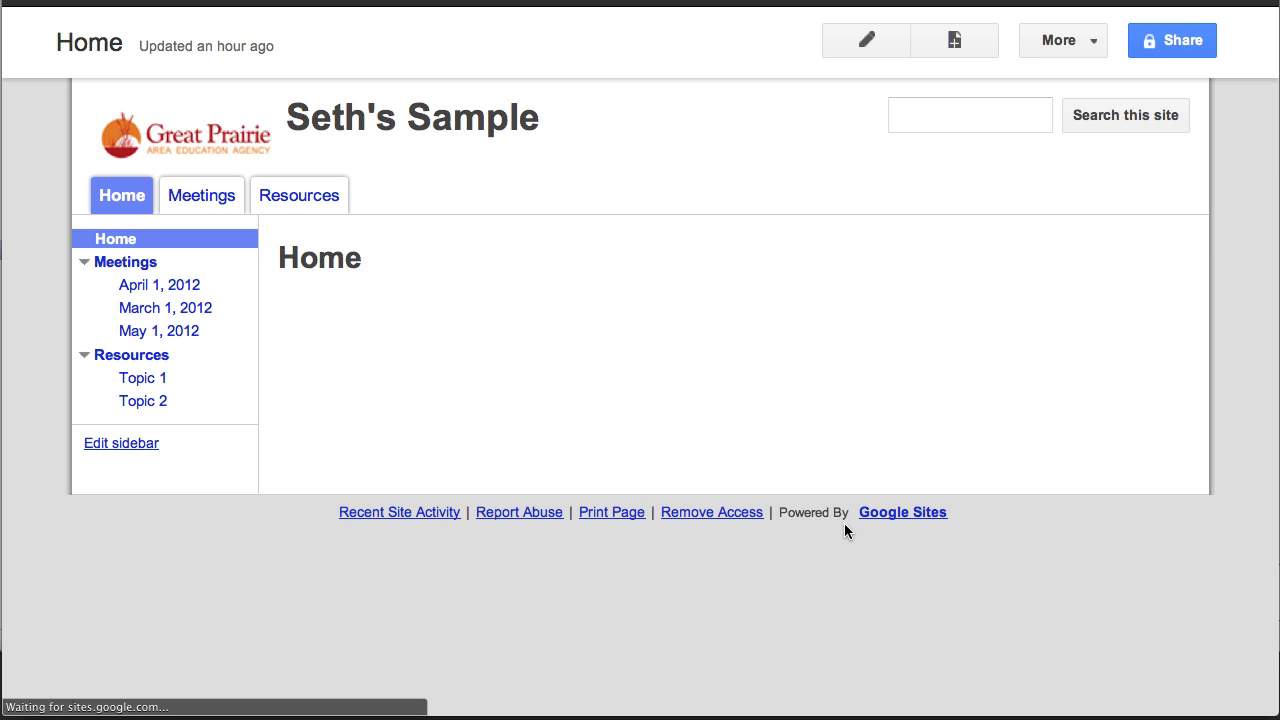
scroll(219, 392, "down", 2)
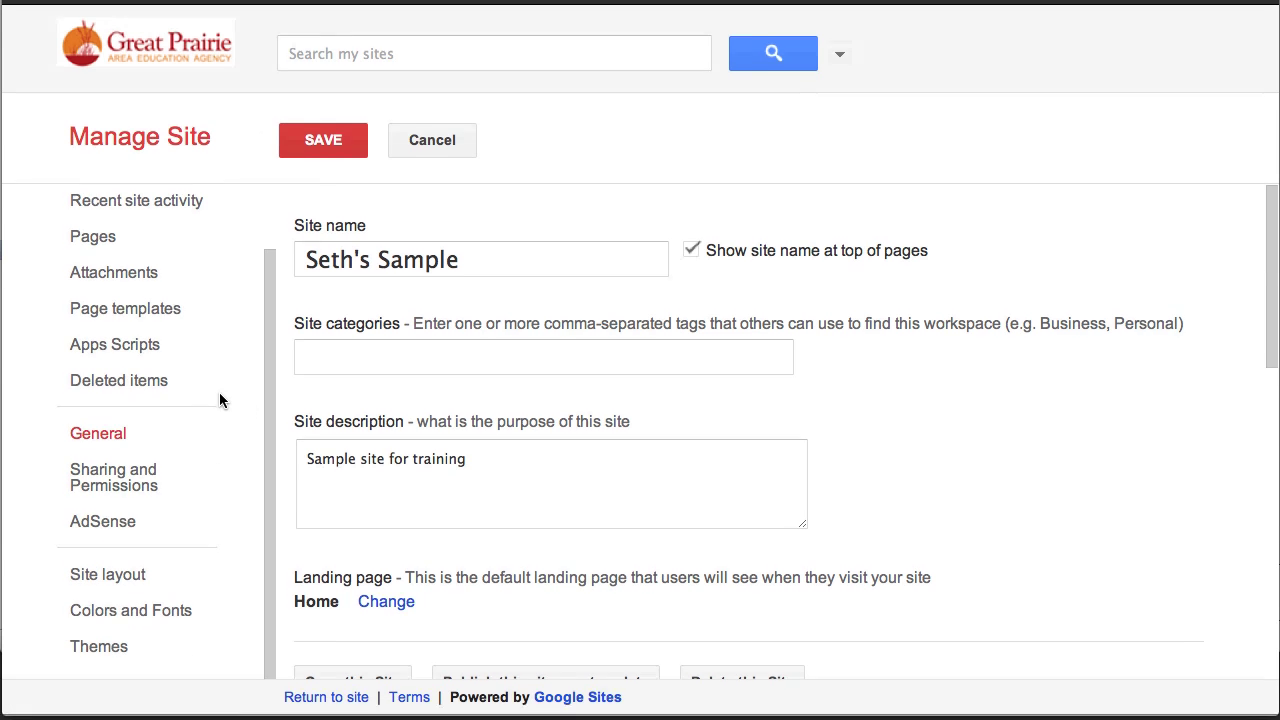
left_click(106, 584)
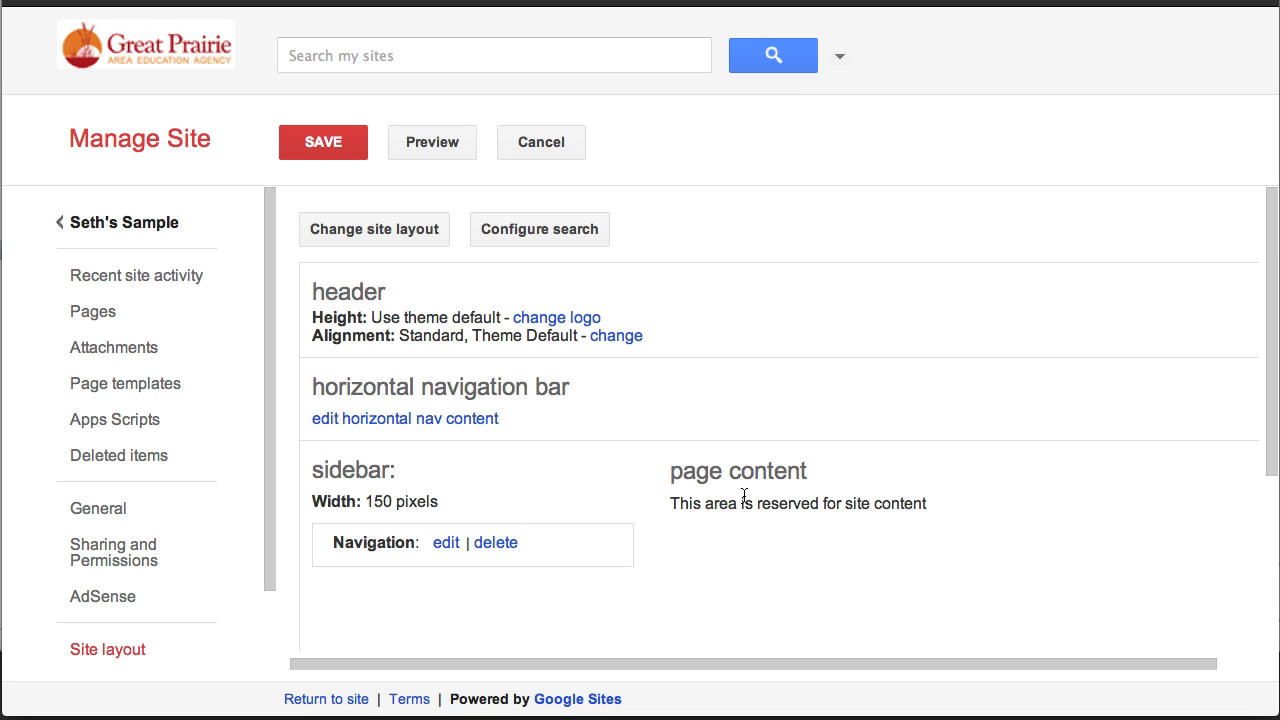
Step: Remove the sidebar from the site layout, save the change, and return to the site's home page
left_click(395, 229)
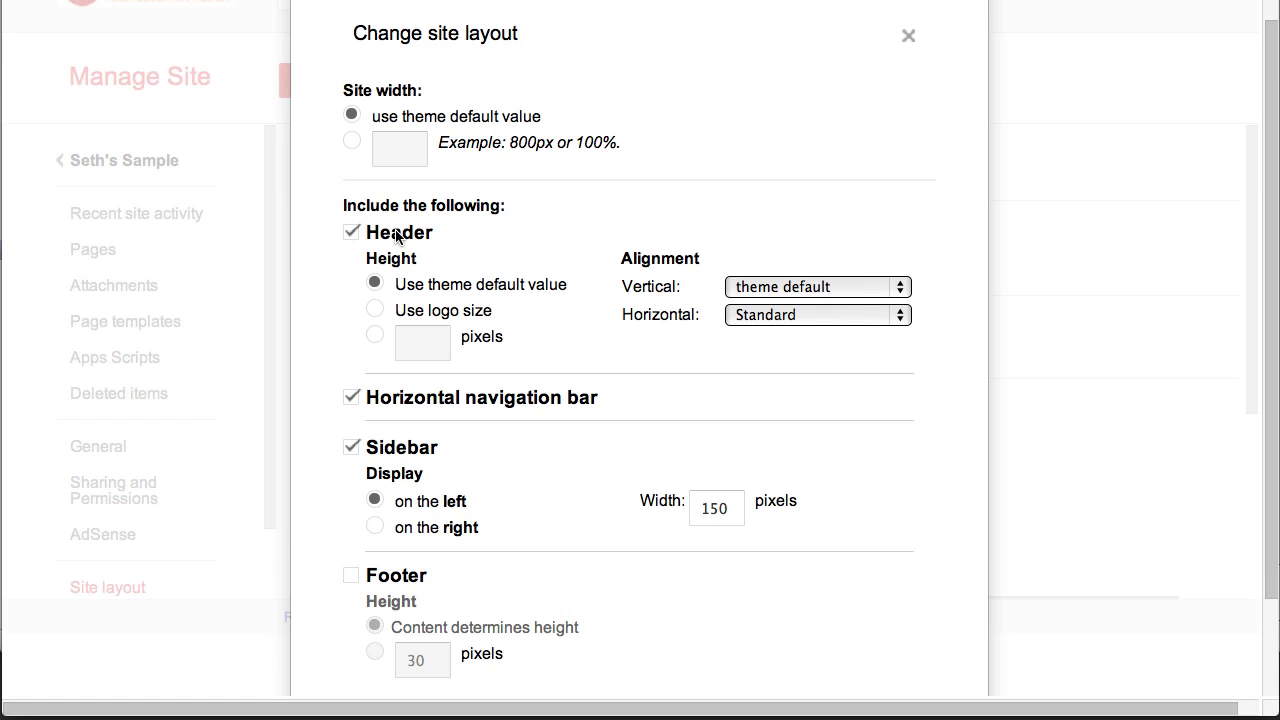
left_click(352, 448)
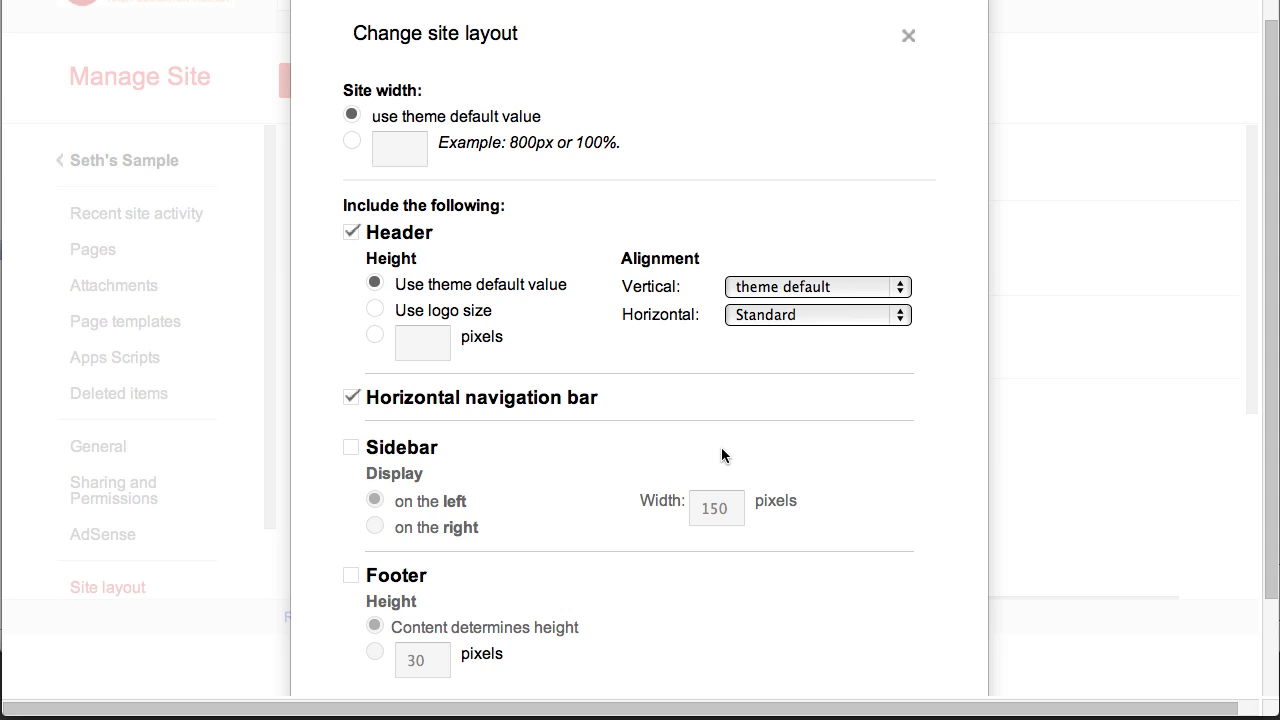
scroll(955, 429, "down", 3)
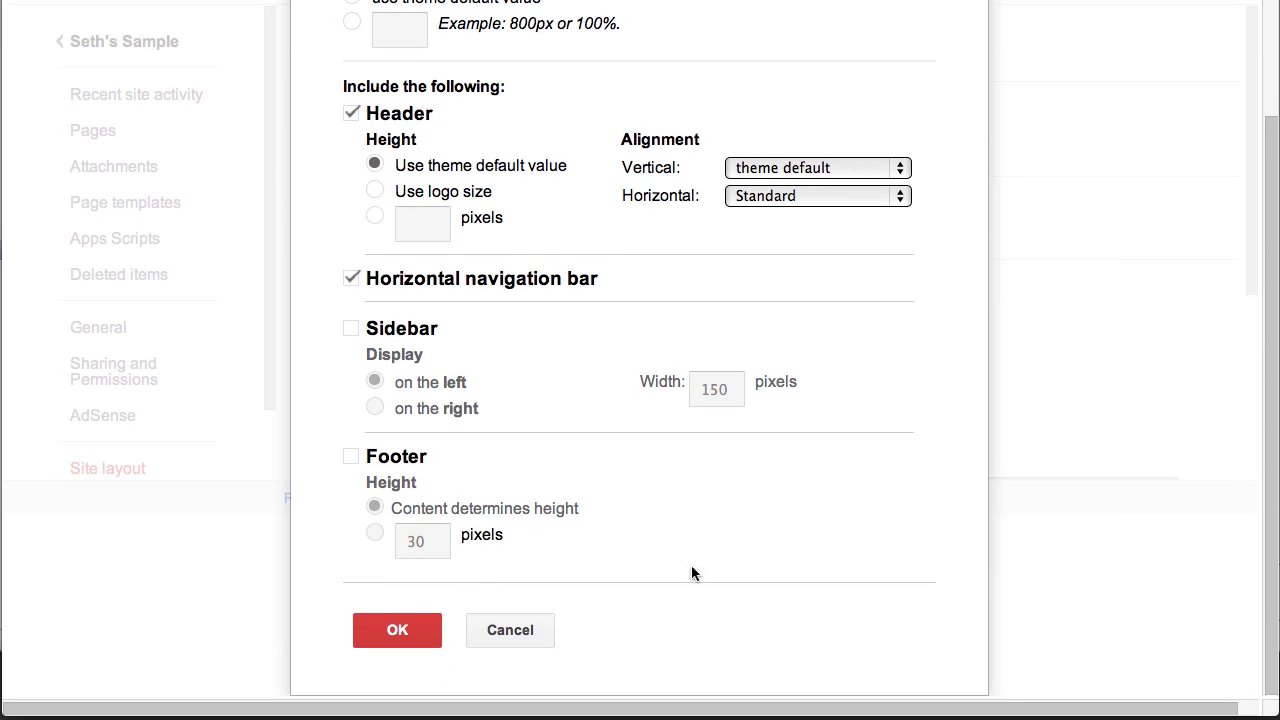
left_click(397, 630)
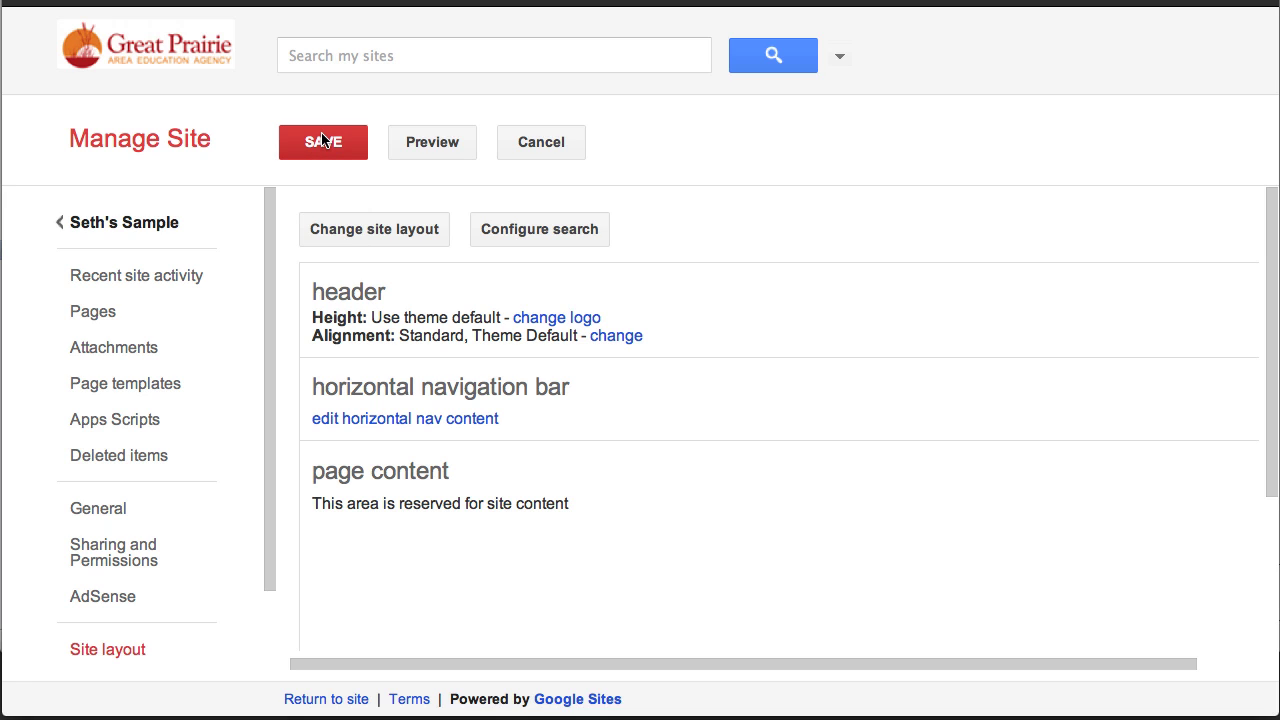
left_click(152, 222)
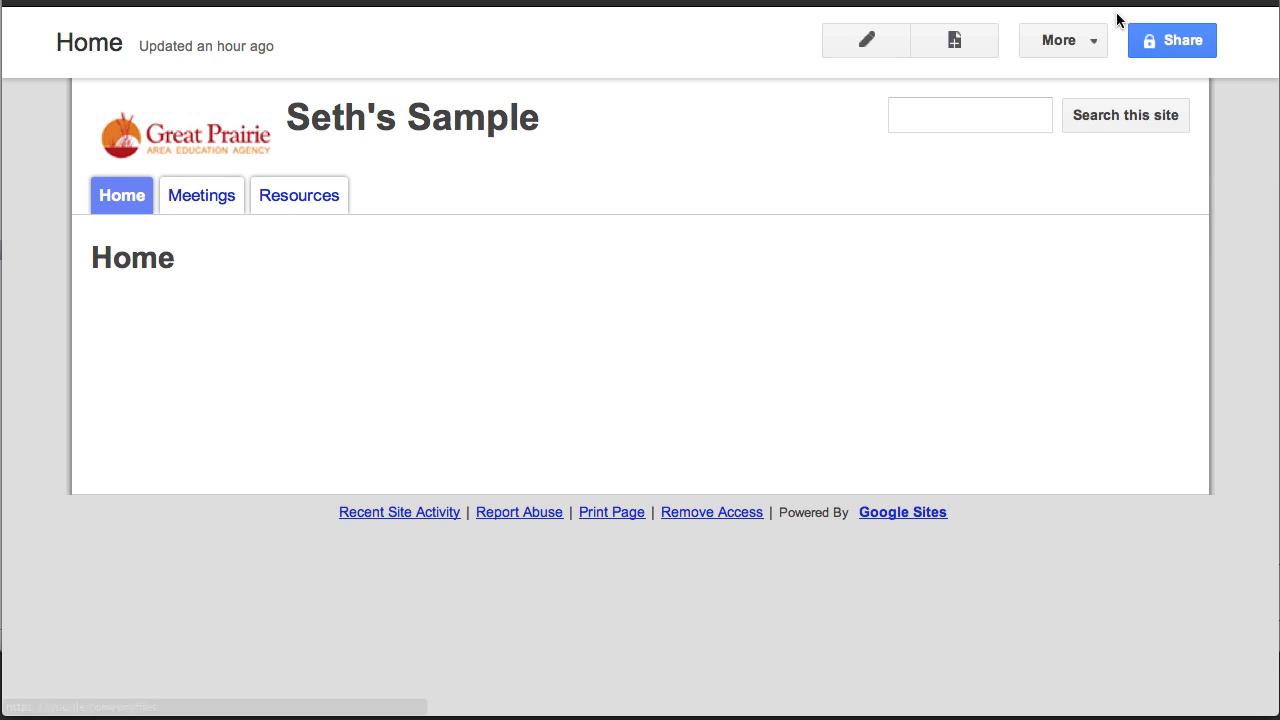
Step: Return to the site's management area and reopen its site layout settings
left_click(1088, 40)
left_click(848, 526)
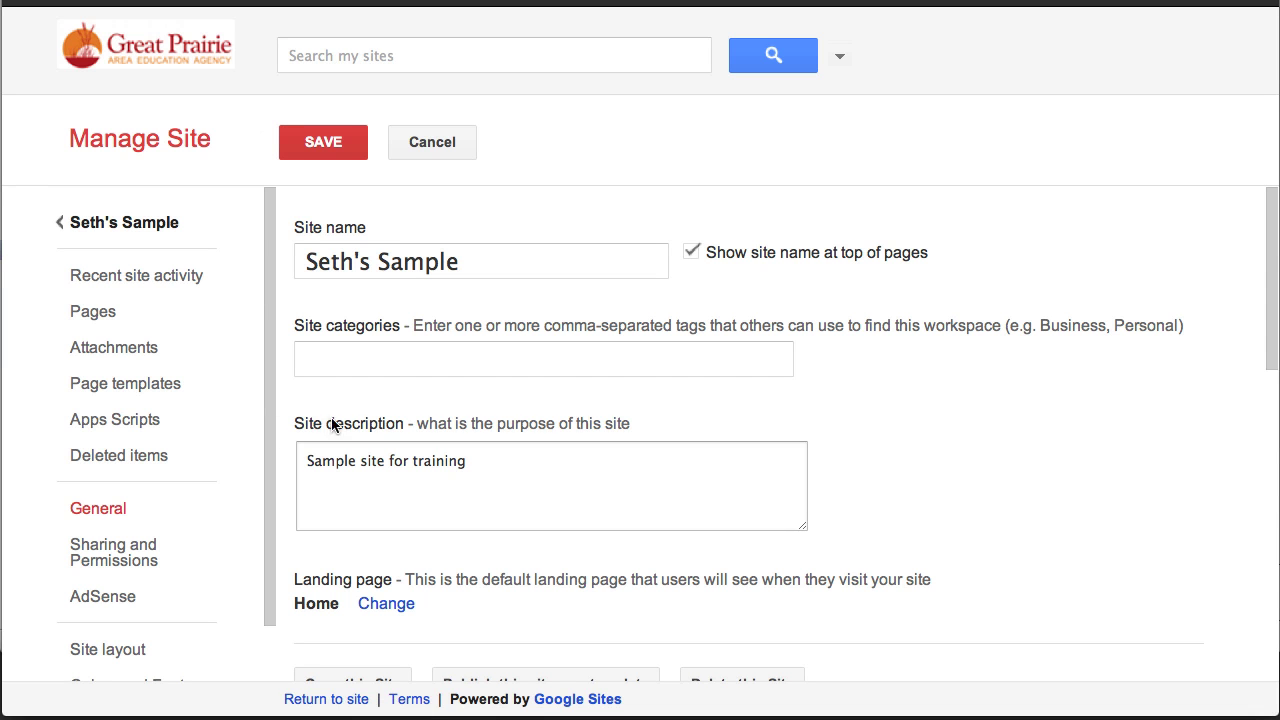
left_click(132, 650)
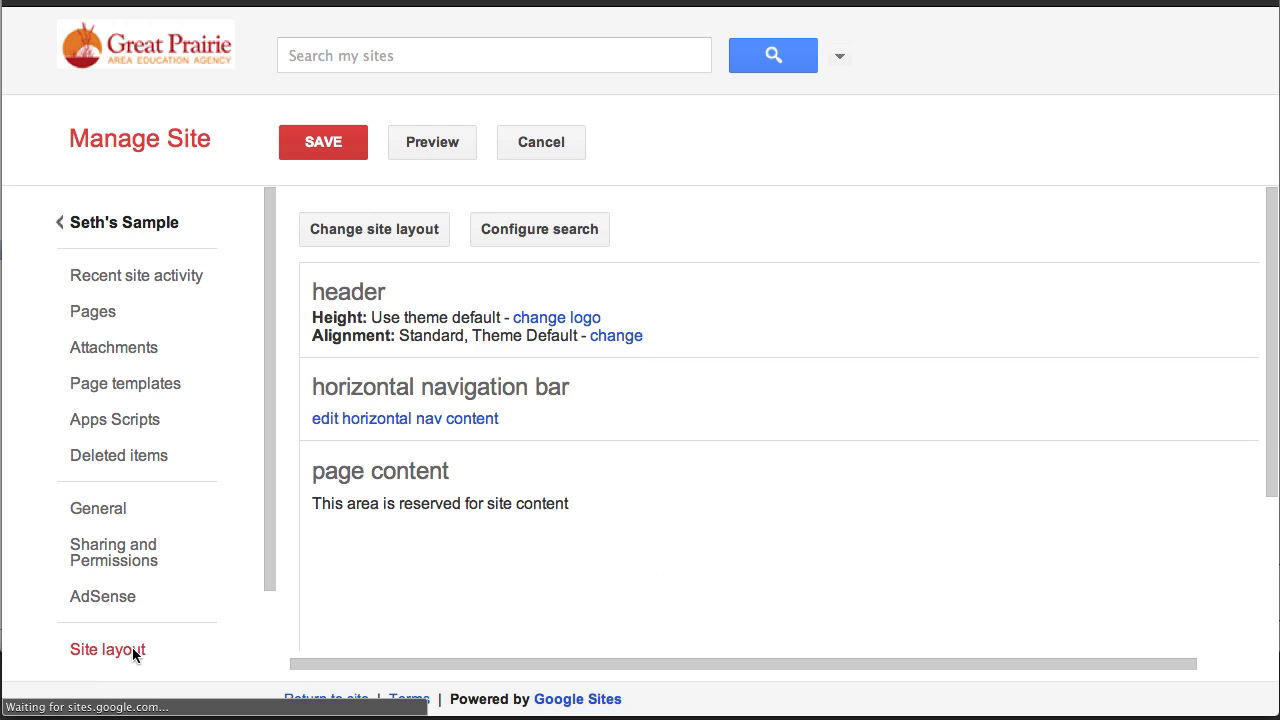